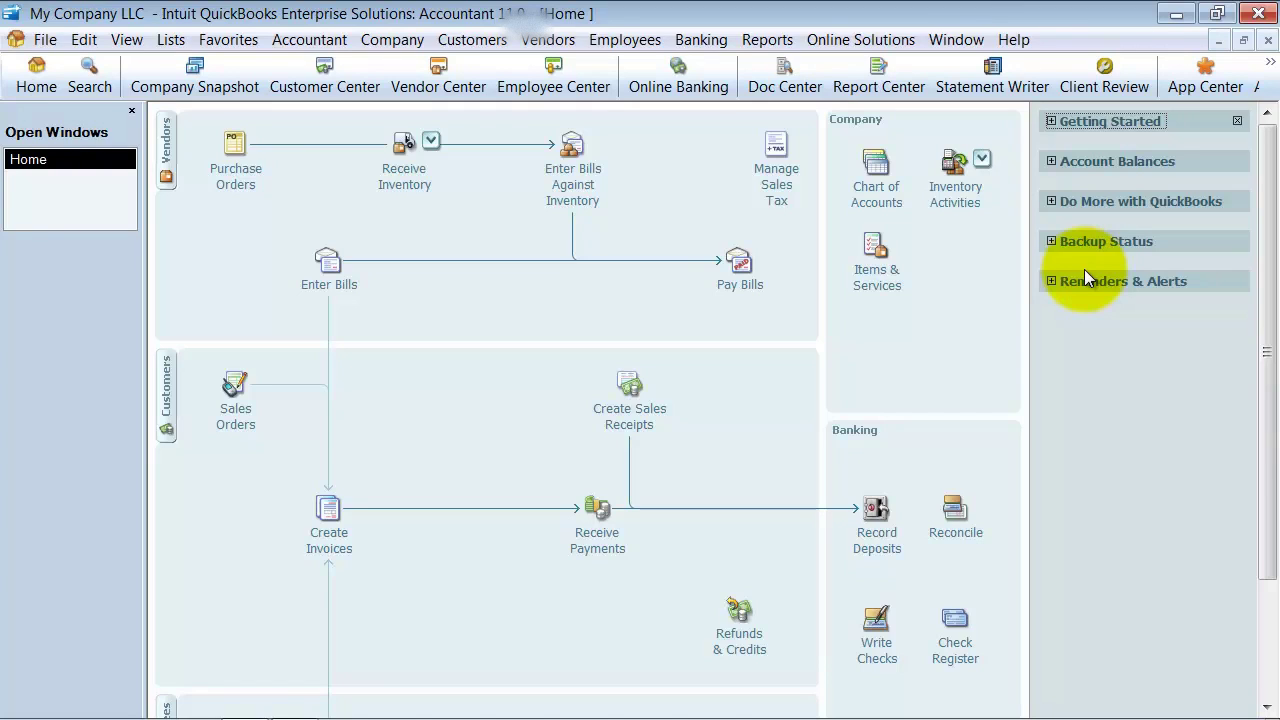
Open a new purchase order form and bring up the basic customization settings of its Custom Purchase Order template.
{"action": "left_click", "coordinate": [229, 168]}
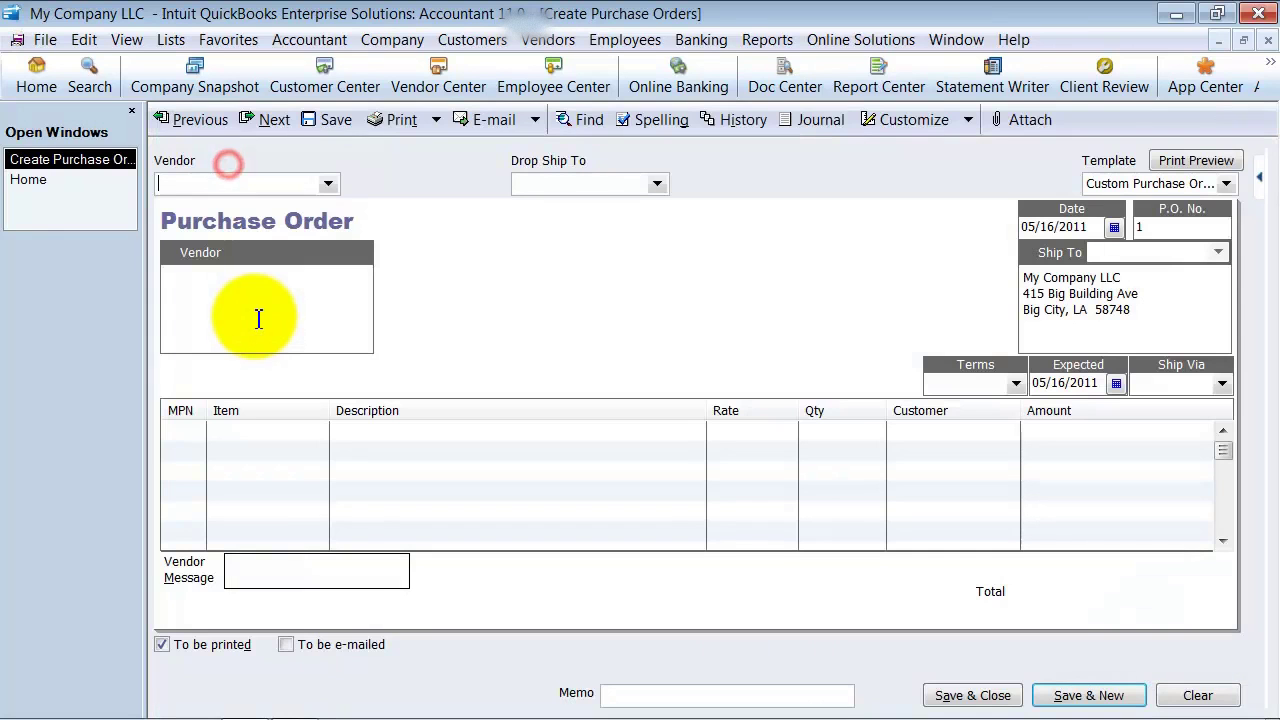
{"action": "left_click", "coordinate": [904, 124]}
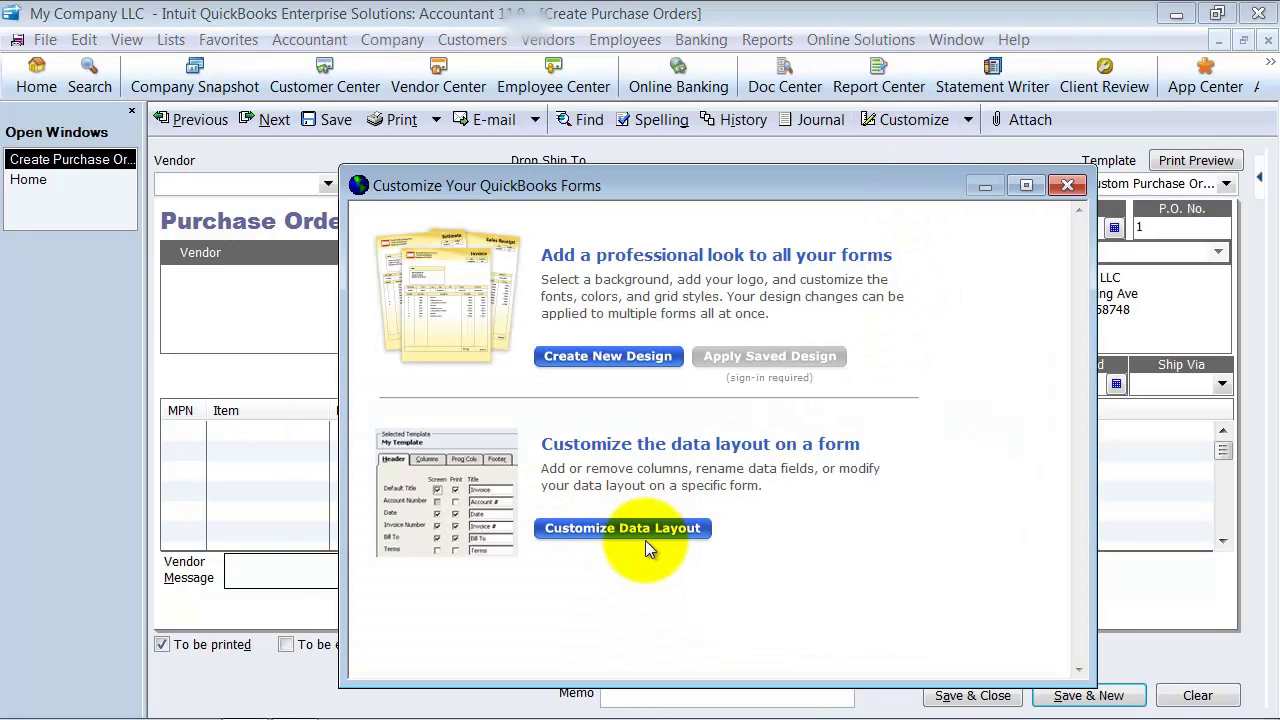
{"action": "left_click", "coordinate": [697, 538]}
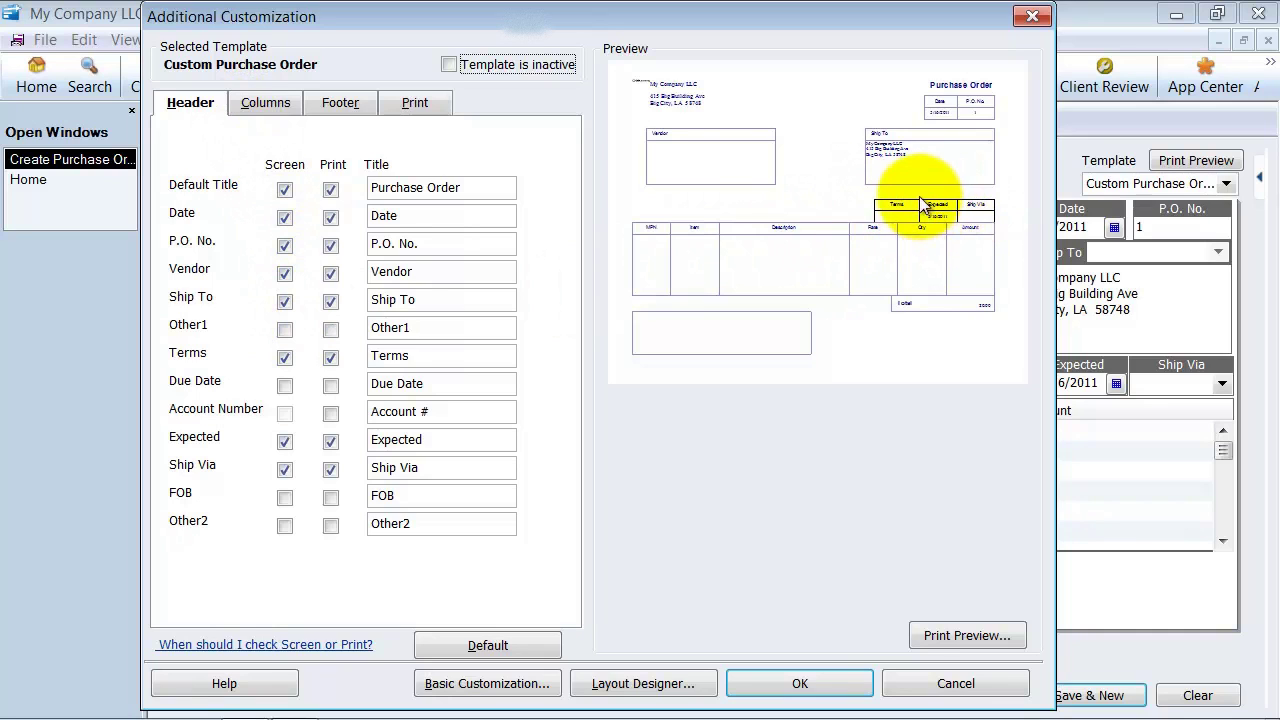
{"action": "left_click", "coordinate": [487, 688]}
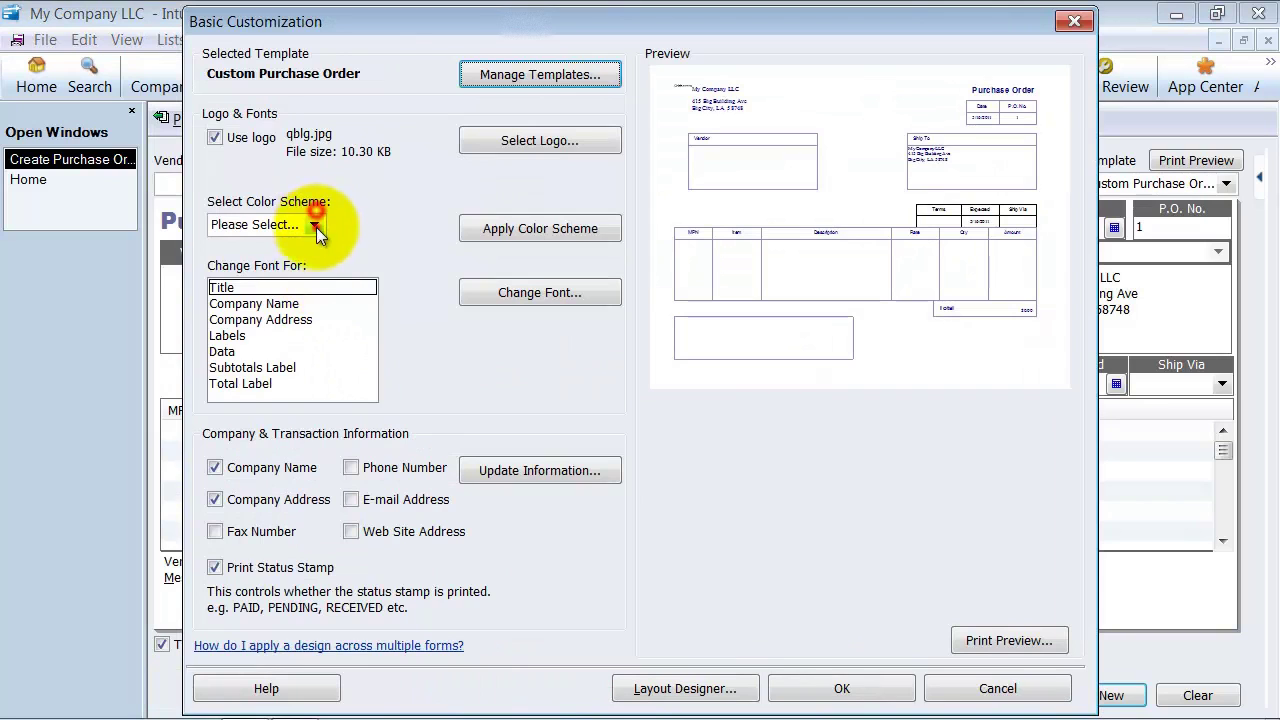
Apply the Blue color scheme to the Custom Purchase Order template.
{"action": "left_click", "coordinate": [316, 225]}
{"action": "left_click", "coordinate": [230, 327]}
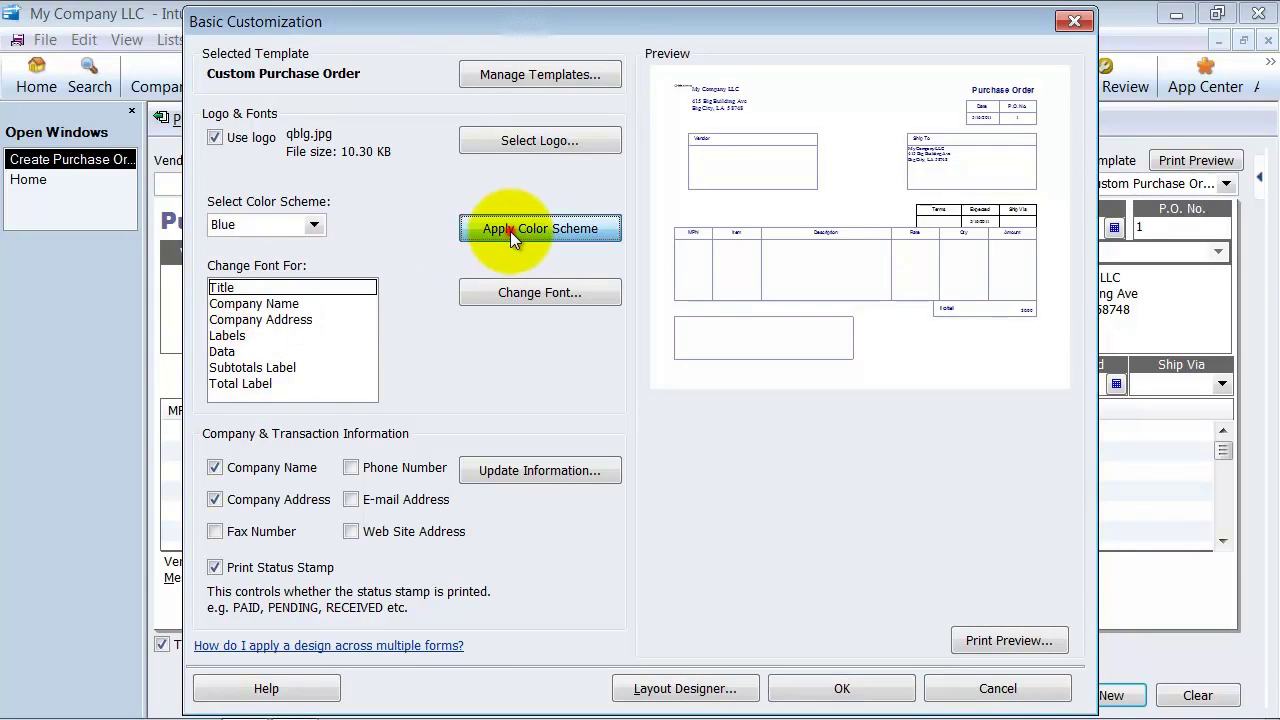
{"action": "left_click", "coordinate": [510, 231]}
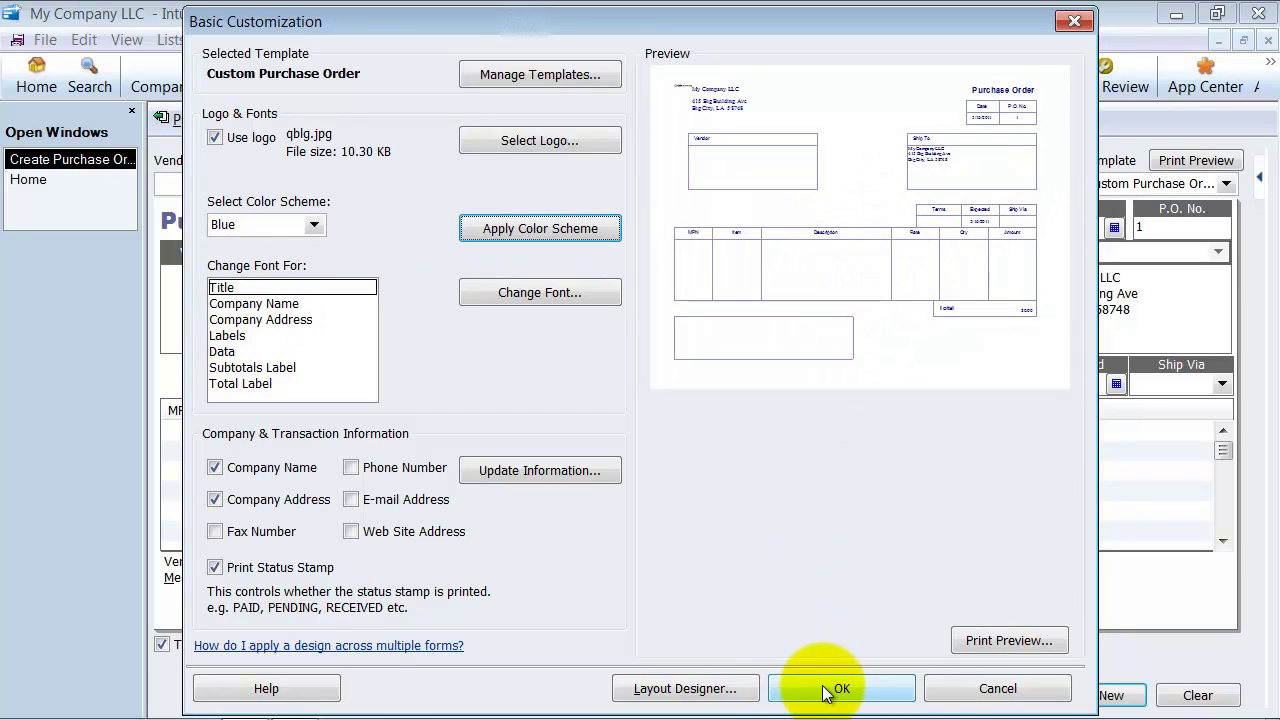
In the Layout Designer, shift the Vendor box and label, company address and company name down, clear of the logo.
{"action": "left_click", "coordinate": [688, 690]}
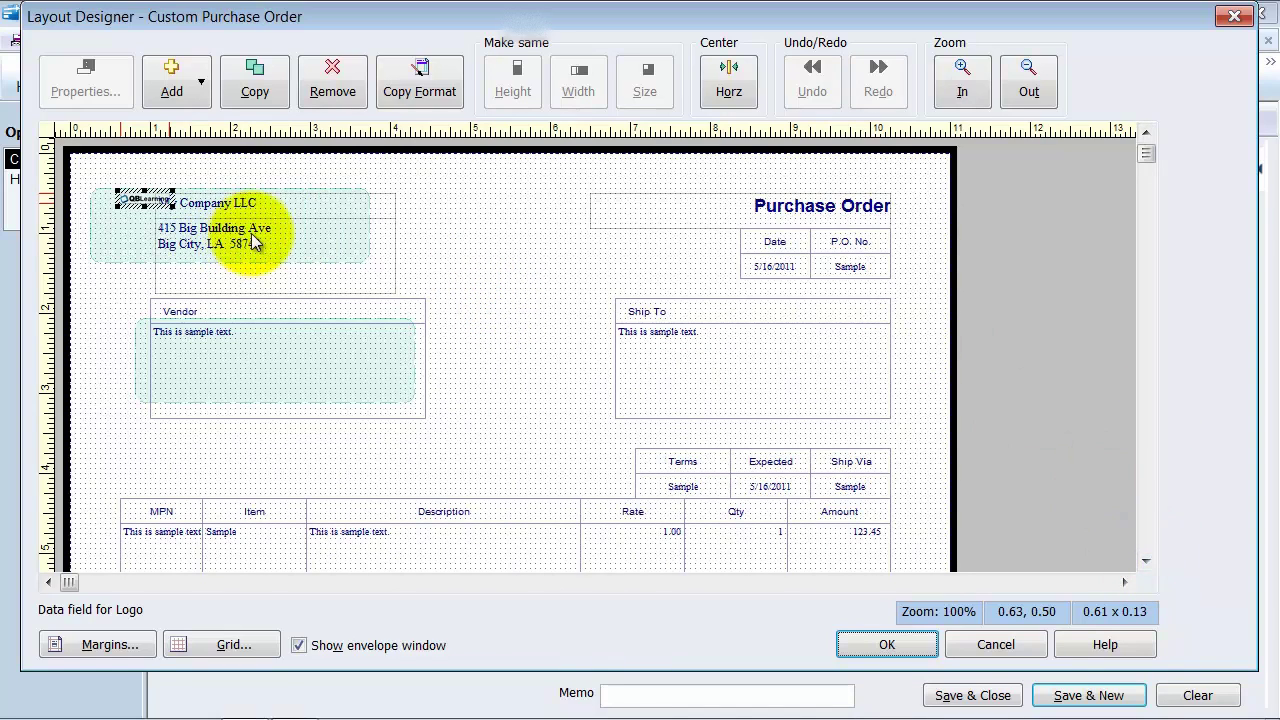
{"action": "left_click_drag", "start_coordinate": [245, 360], "coordinate": [235, 495]}
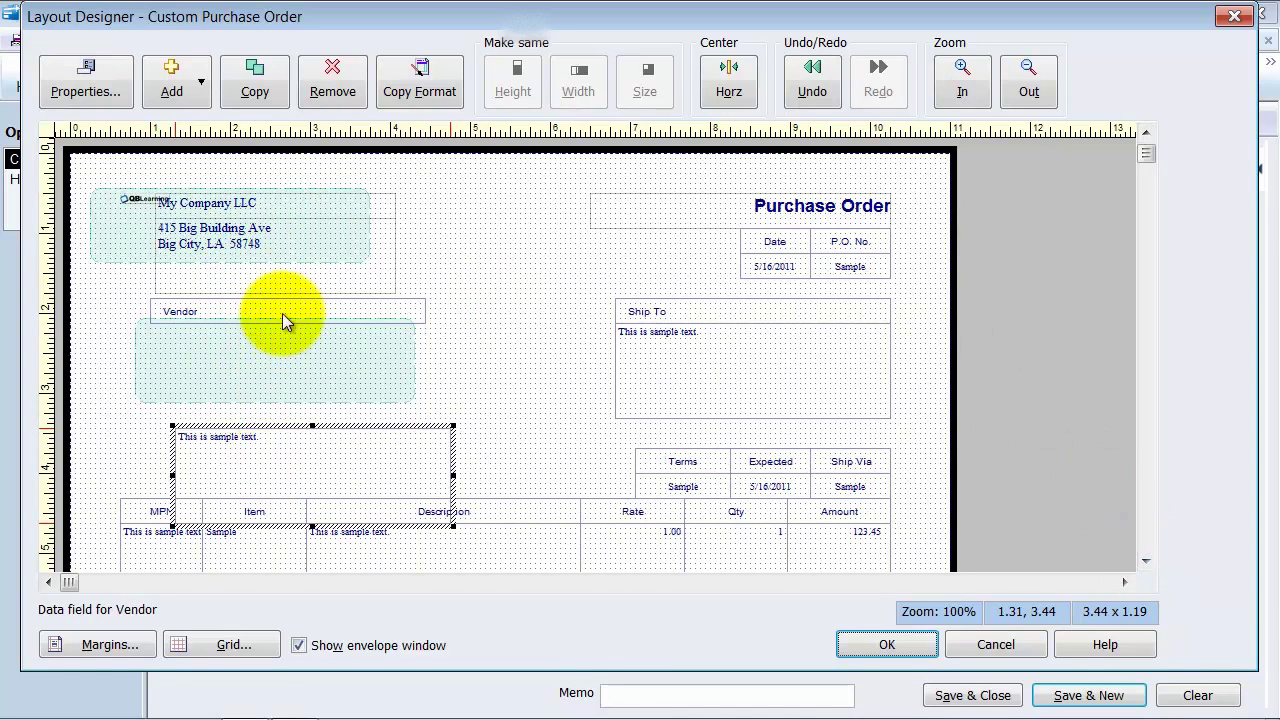
{"action": "left_click_drag", "start_coordinate": [294, 320], "coordinate": [299, 427]}
{"action": "left_click_drag", "start_coordinate": [291, 267], "coordinate": [302, 372]}
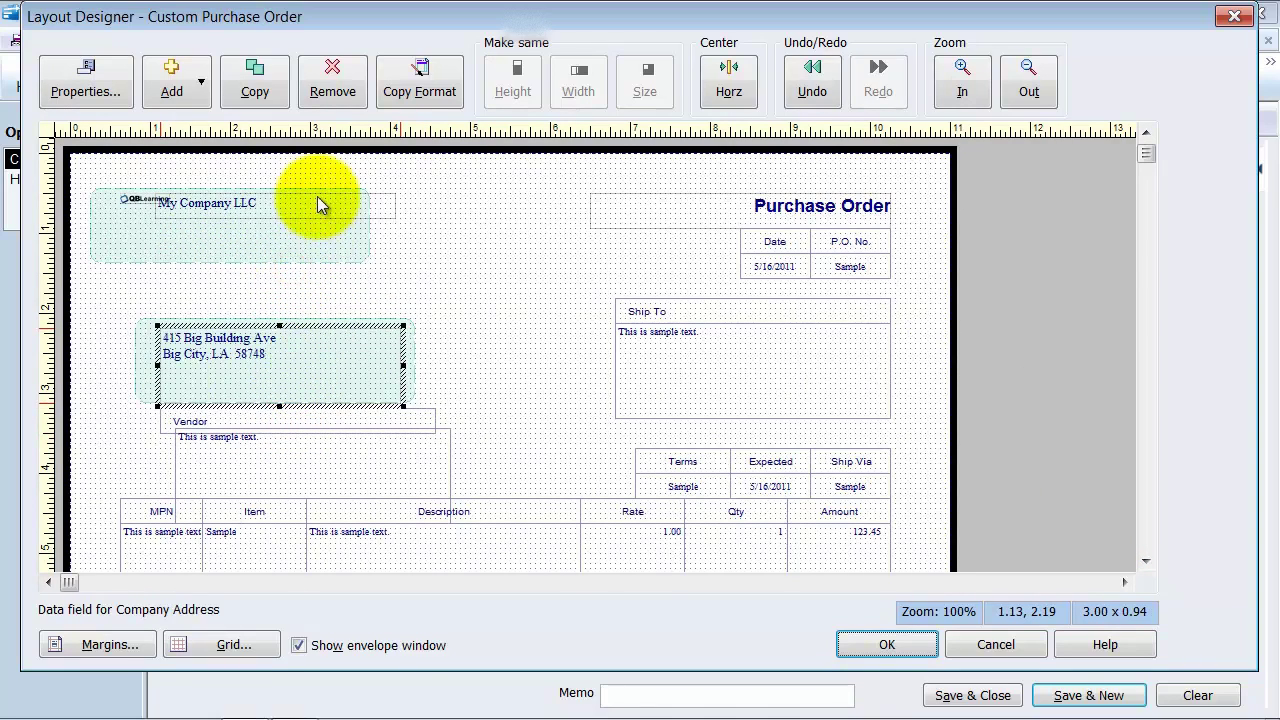
{"action": "left_click_drag", "start_coordinate": [317, 200], "coordinate": [335, 318]}
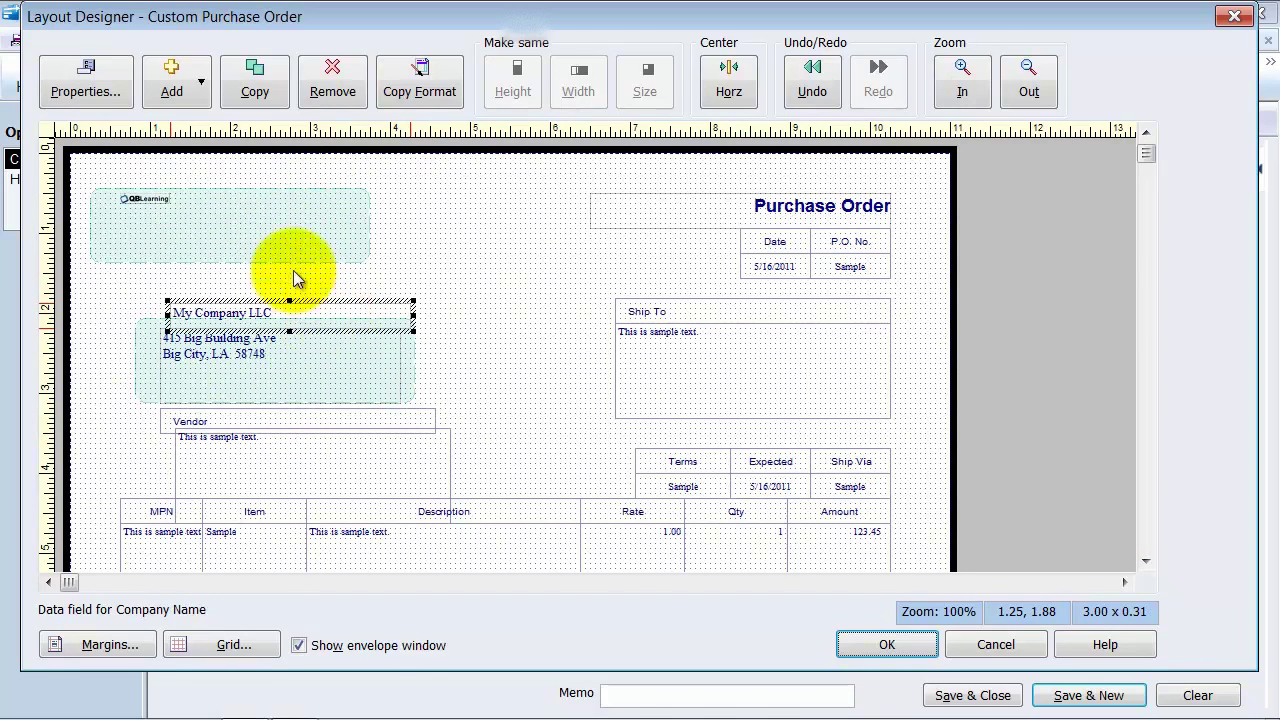
Move the logo to the upper middle of the form and enlarge it to about 2.44 inches wide.
{"action": "left_click", "coordinate": [144, 191]}
{"action": "left_click_drag", "start_coordinate": [172, 207], "coordinate": [608, 231]}
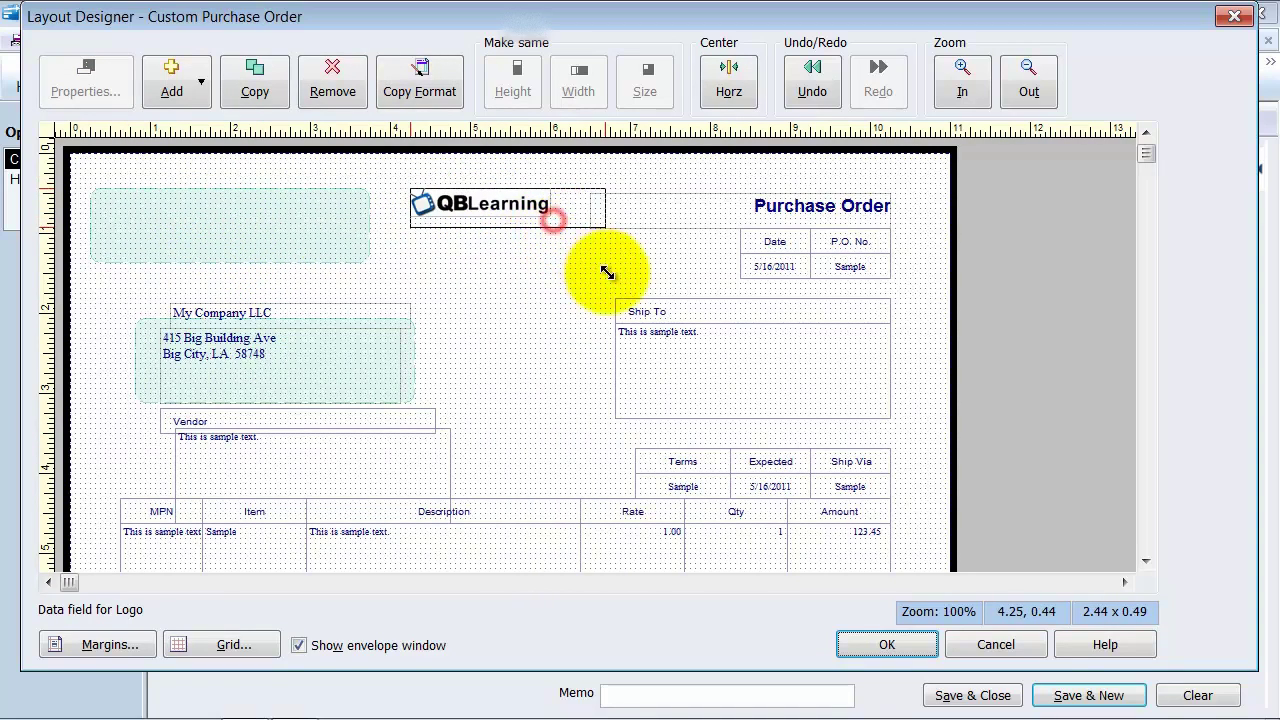
{"action": "left_click_drag", "start_coordinate": [543, 205], "coordinate": [548, 236]}
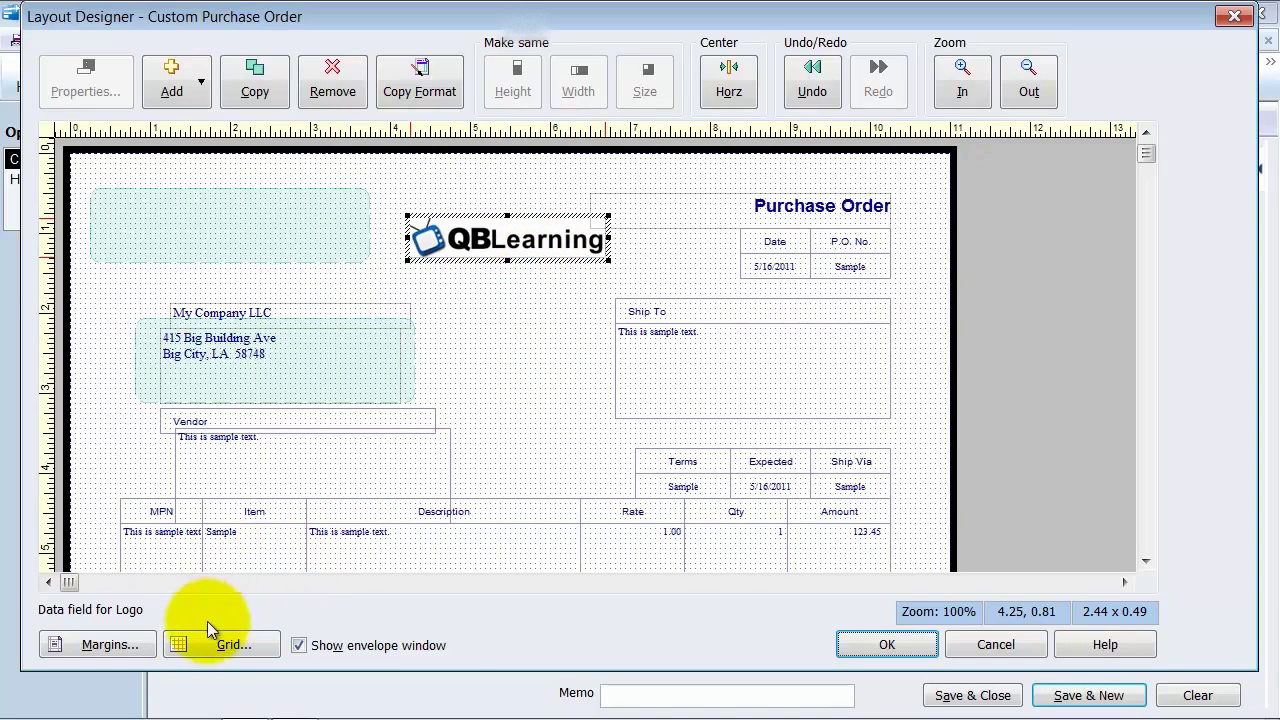
Place the company name and address inside the upper envelope window and narrow both fields to about 2.13 inches.
{"action": "left_click_drag", "start_coordinate": [259, 313], "coordinate": [178, 205]}
{"action": "left_click_drag", "start_coordinate": [210, 366], "coordinate": [145, 258]}
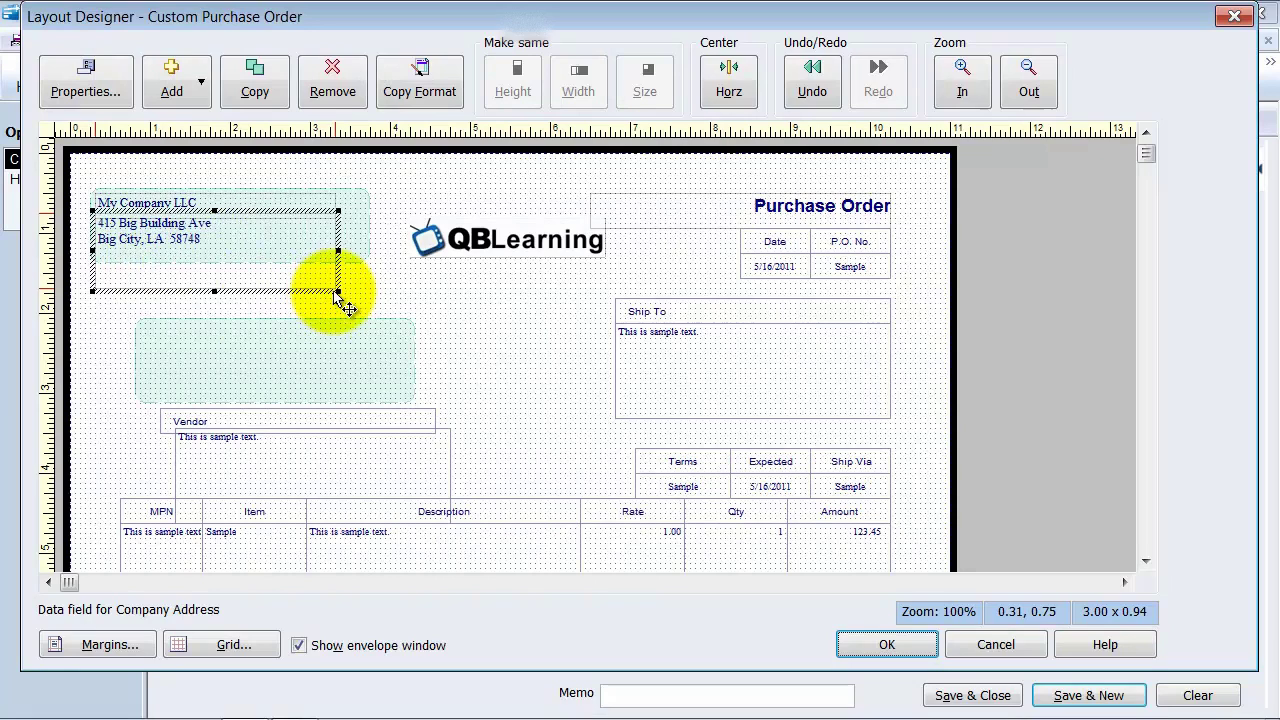
{"action": "left_click_drag", "start_coordinate": [338, 291], "coordinate": [269, 256]}
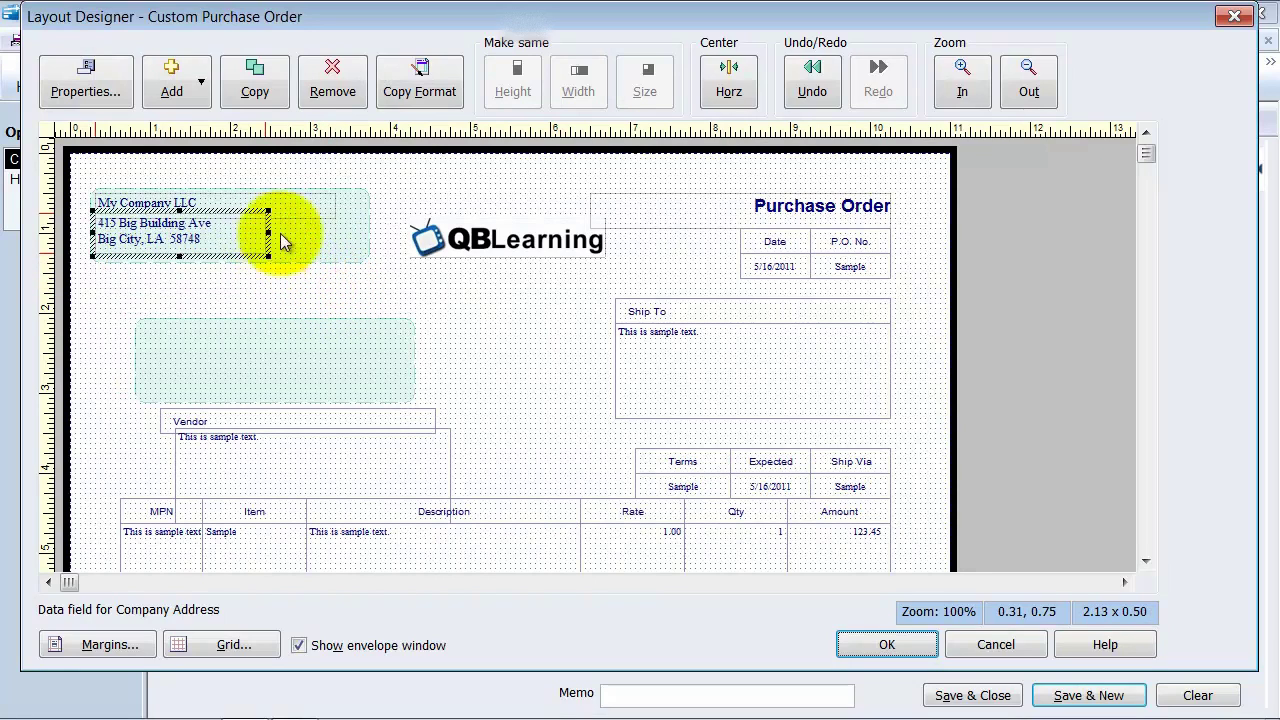
{"action": "left_click", "coordinate": [237, 205]}
{"action": "mouse_move", "coordinate": [251, 201]}
{"action": "left_mouse_down"}
{"action": "mouse_move", "coordinate": [337, 200]}
{"action": "mouse_move", "coordinate": [269, 203]}
{"action": "left_mouse_up"}
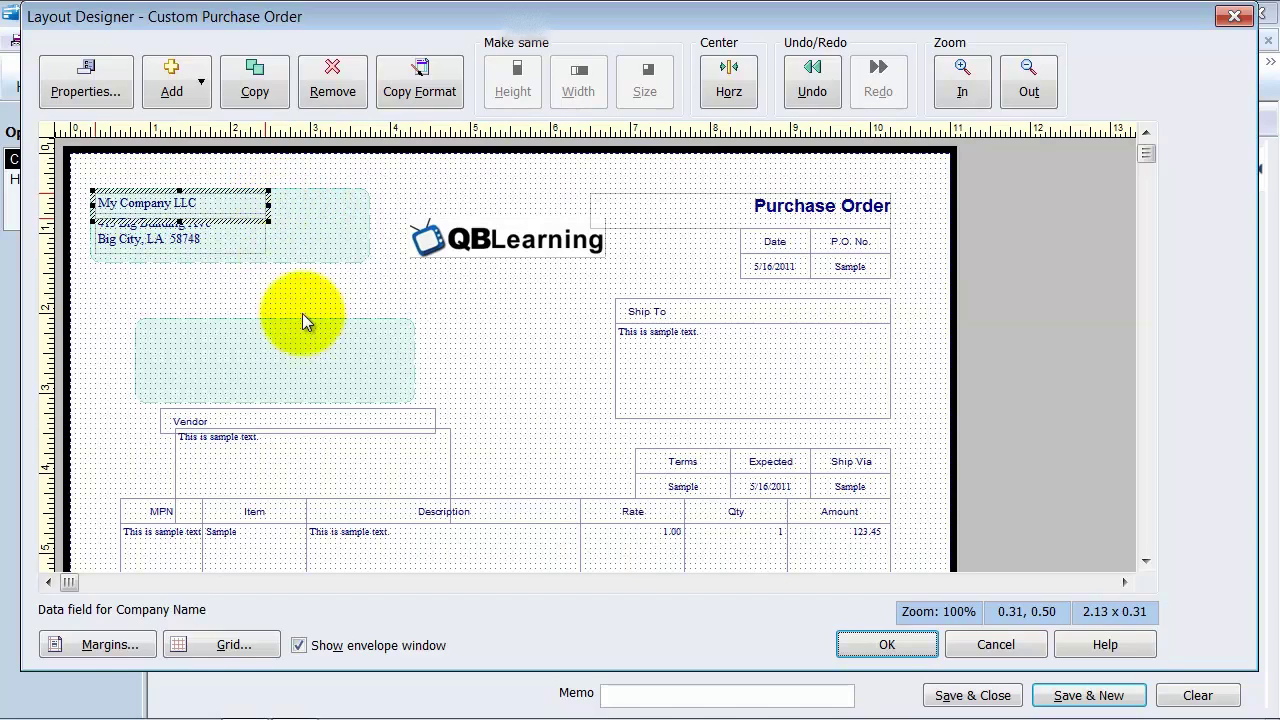
Set the font style of the company name field to Bold through its properties.
{"action": "right_click", "coordinate": [156, 204]}
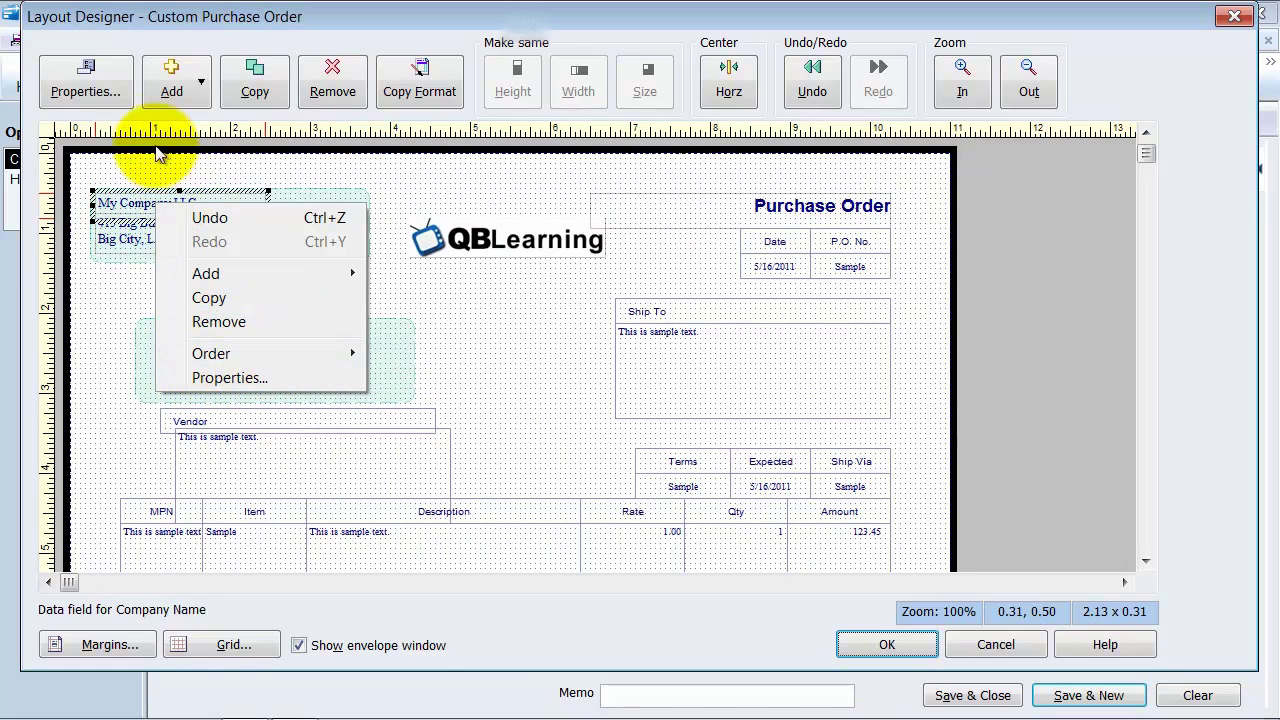
{"action": "left_click", "coordinate": [113, 99]}
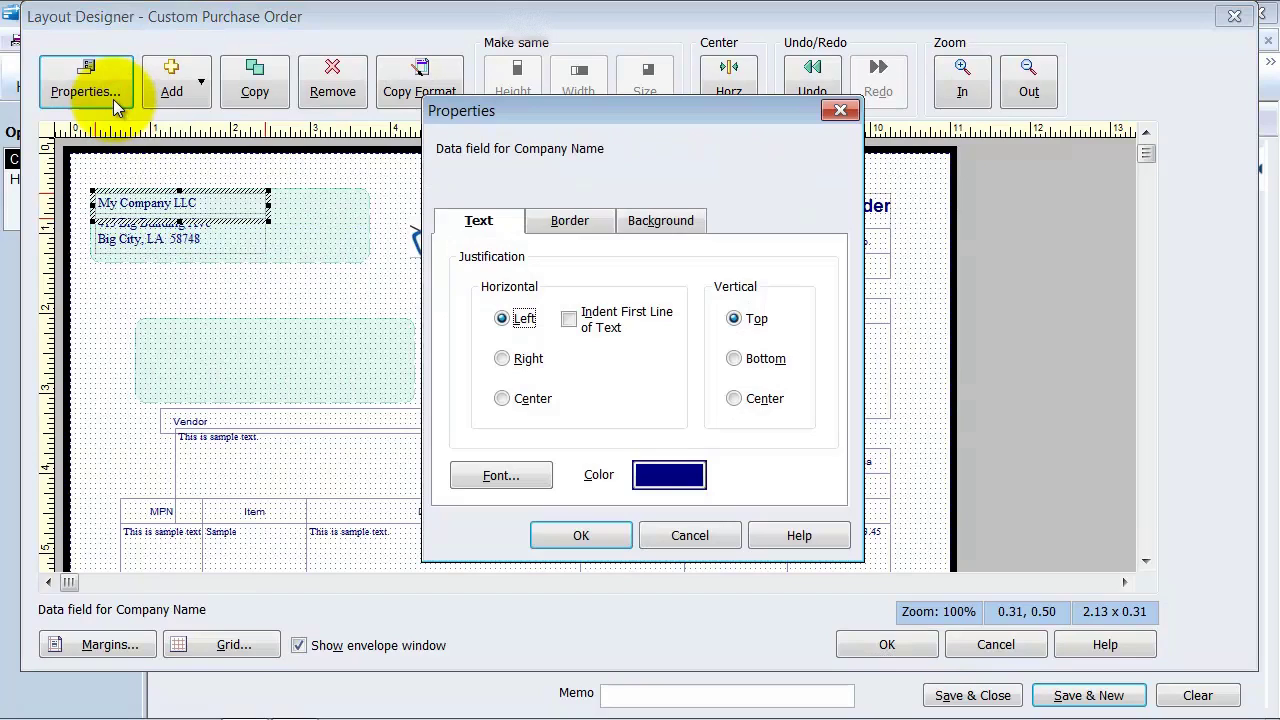
{"action": "left_click", "coordinate": [672, 478]}
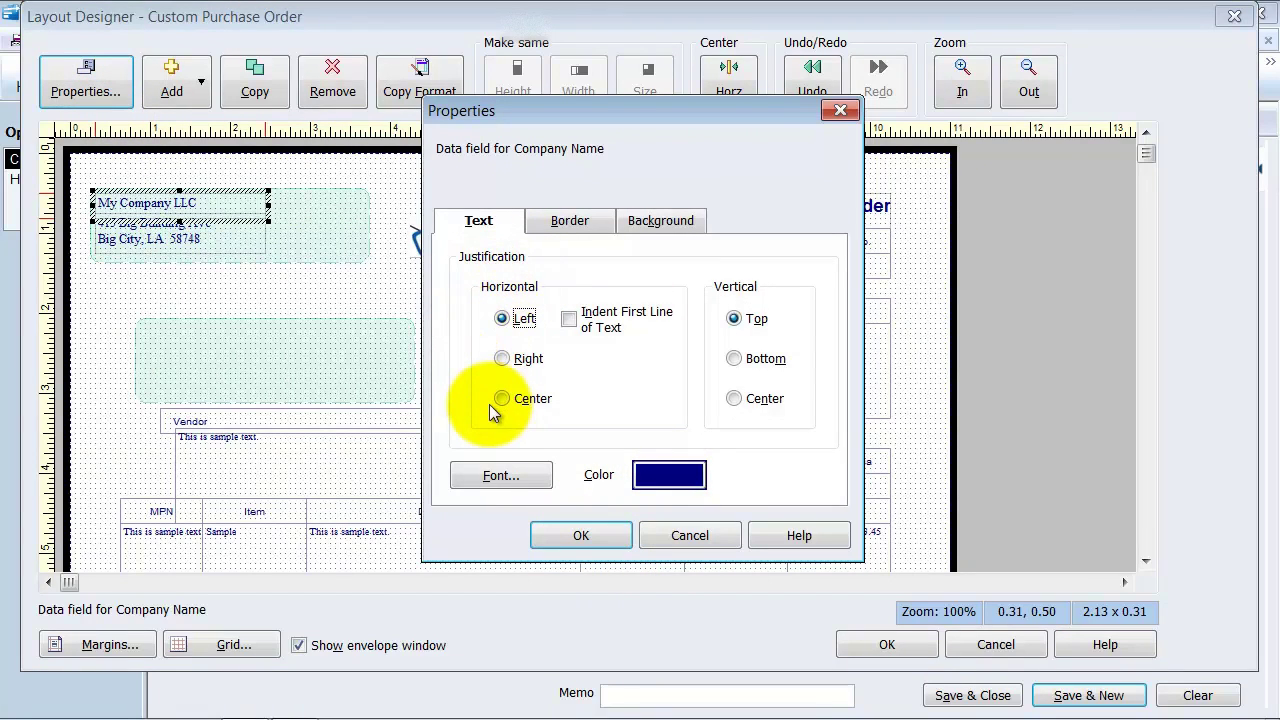
{"action": "left_click", "coordinate": [573, 227]}
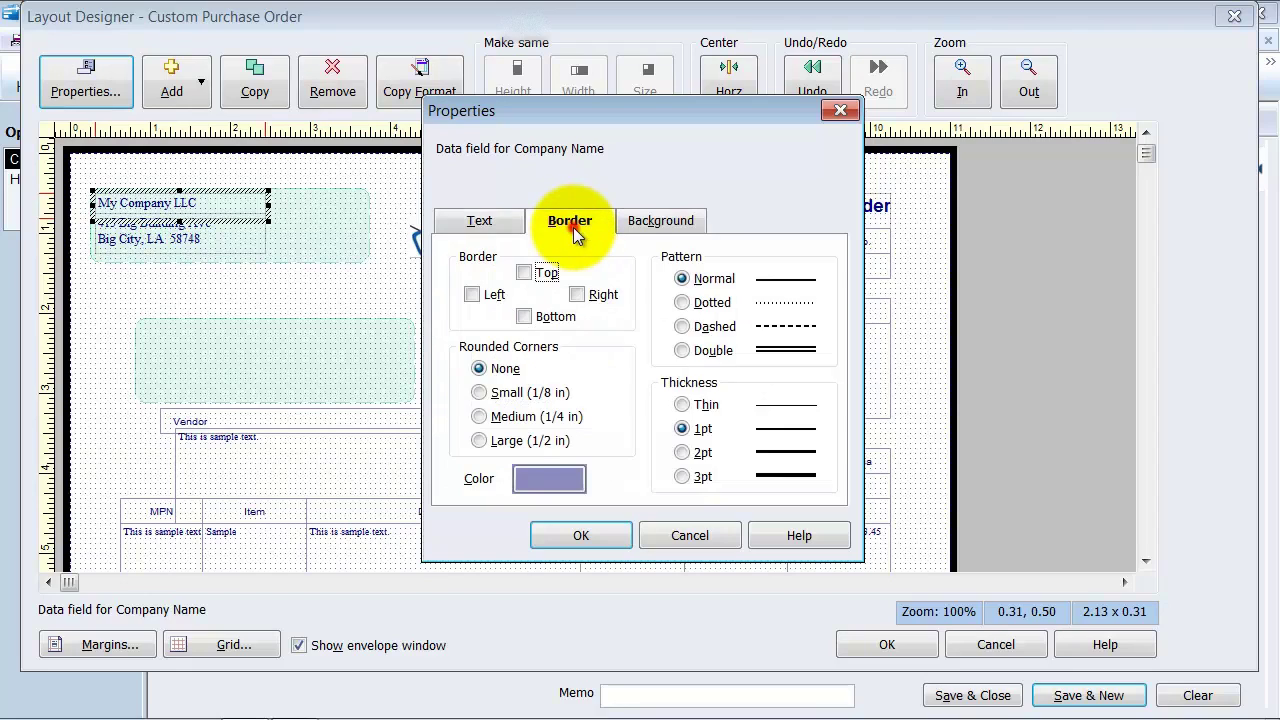
{"action": "left_click", "coordinate": [500, 230]}
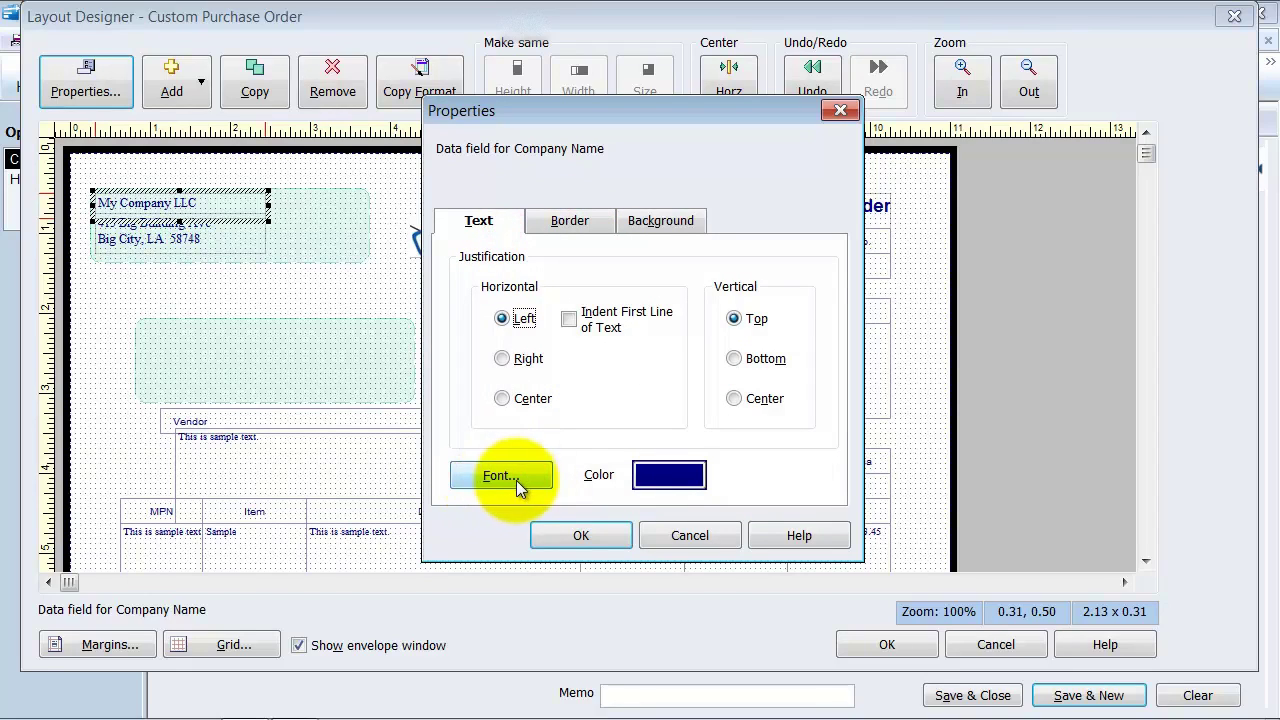
{"action": "left_click", "coordinate": [523, 480]}
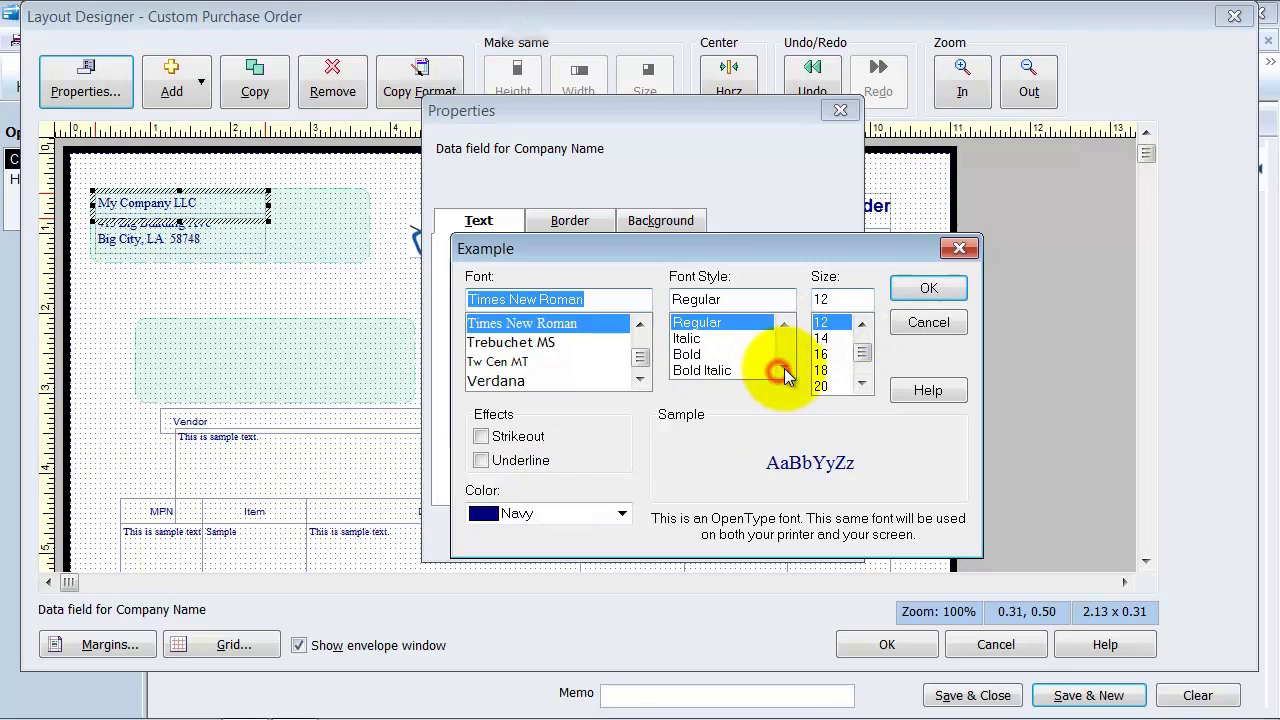
{"action": "left_click", "coordinate": [686, 356]}
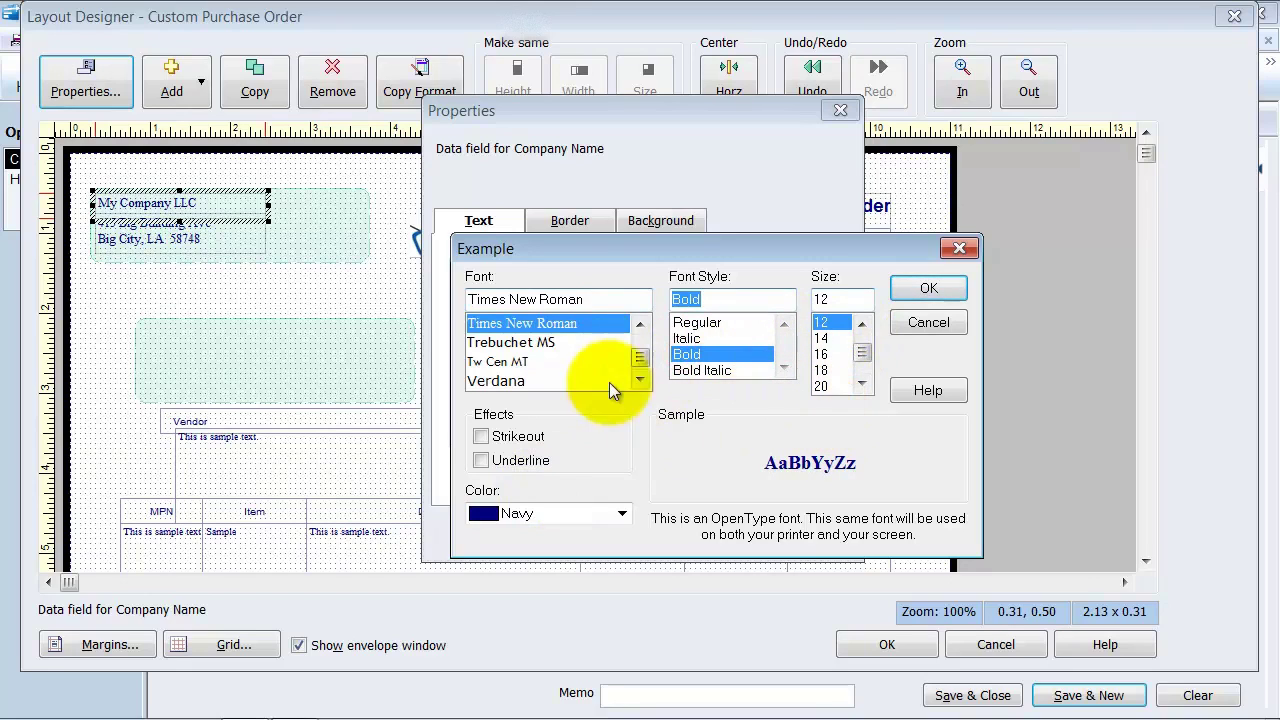
{"action": "left_click_drag", "start_coordinate": [640, 352], "coordinate": [645, 343]}
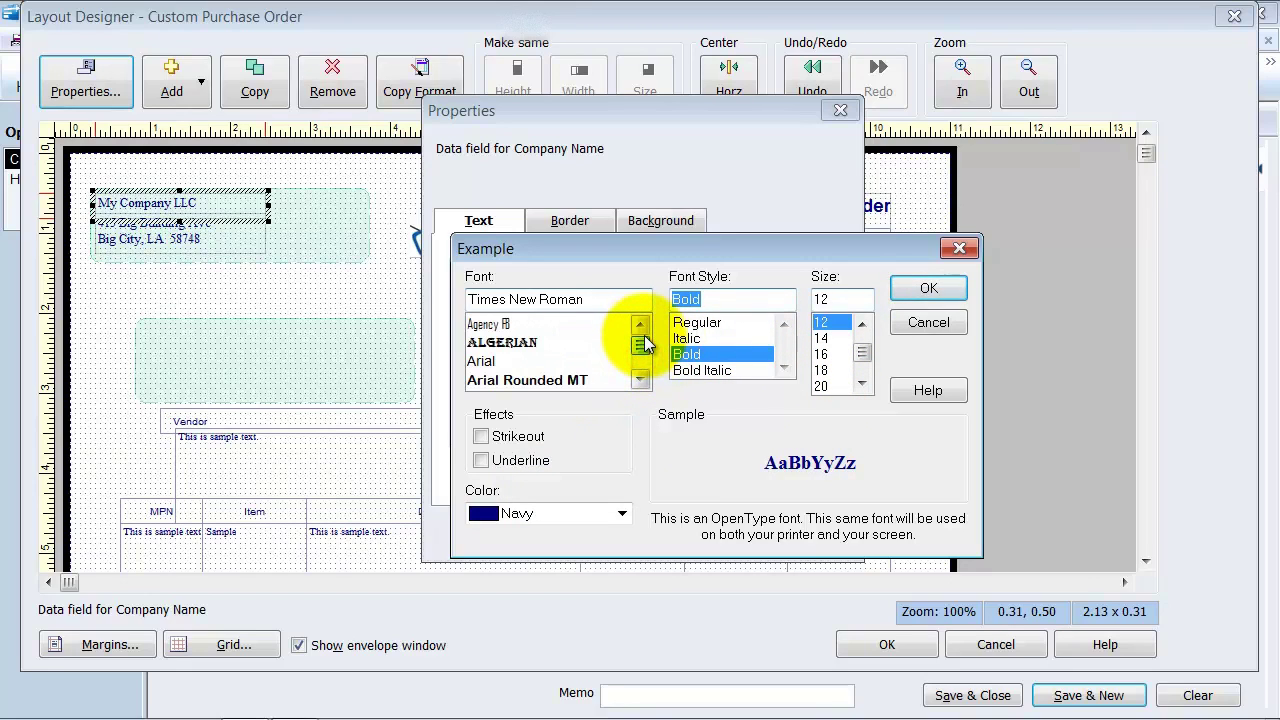
{"action": "left_click", "coordinate": [929, 288]}
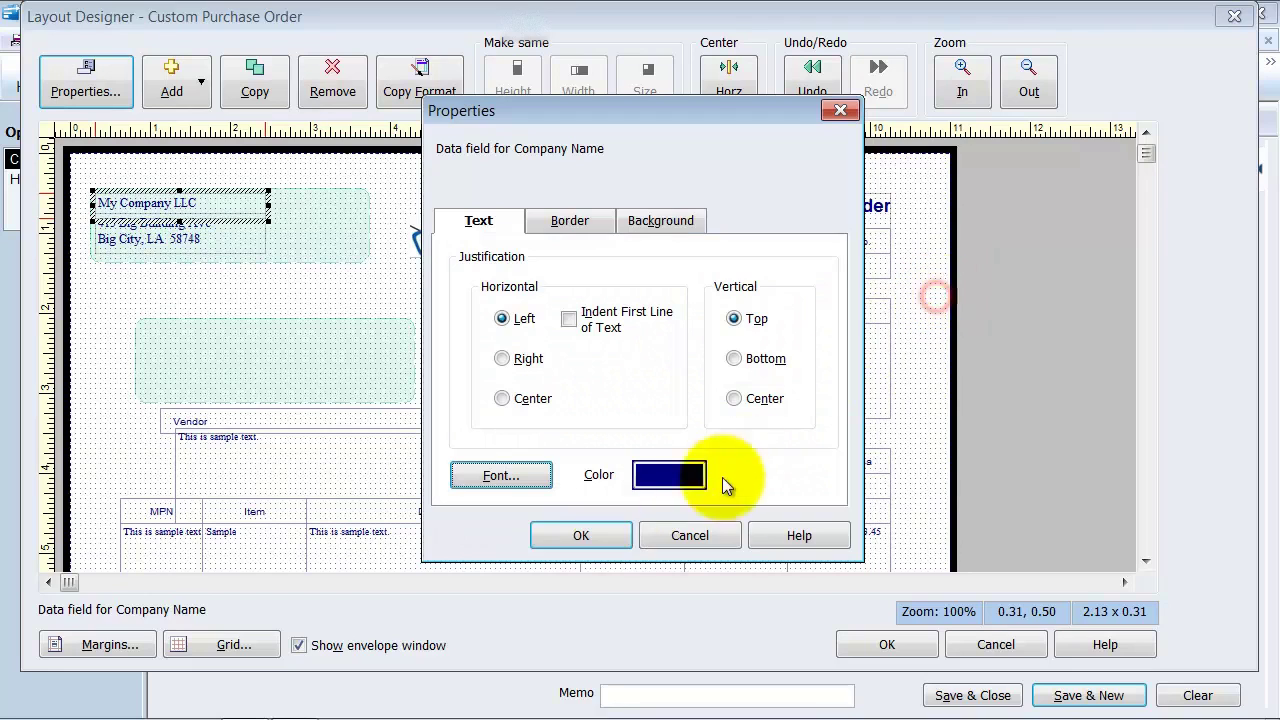
{"action": "left_click", "coordinate": [580, 538]}
Move the Purchase Order title directly beneath the logo and narrow its field to fit the text.
{"action": "left_click", "coordinate": [183, 237]}
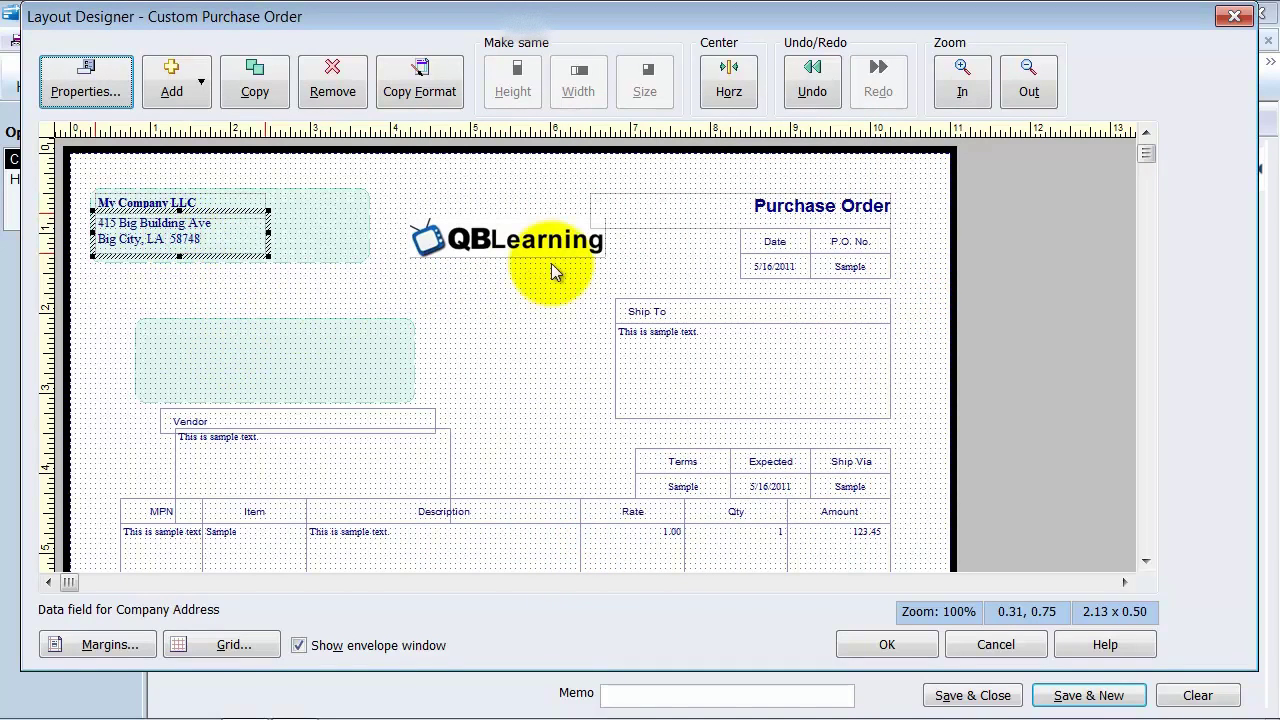
{"action": "left_click", "coordinate": [679, 208]}
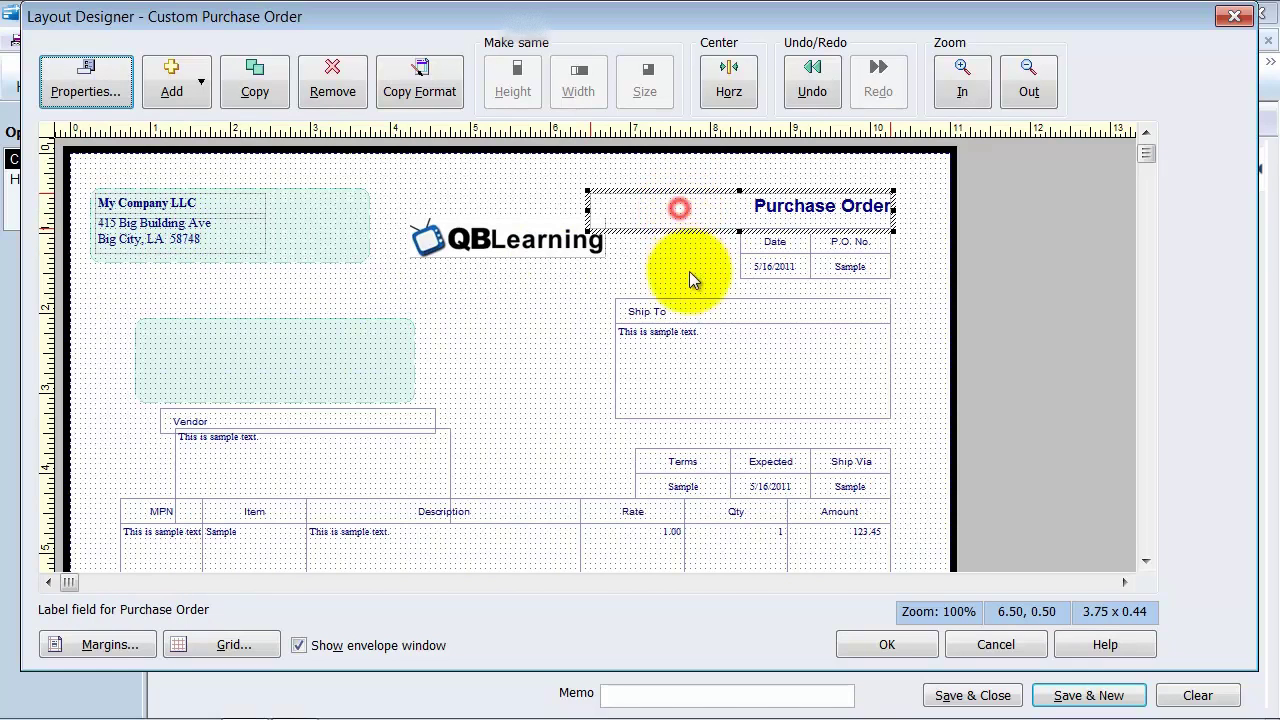
{"action": "left_click_drag", "start_coordinate": [829, 215], "coordinate": [525, 281]}
{"action": "left_click_drag", "start_coordinate": [280, 277], "coordinate": [435, 277]}
{"action": "left_click", "coordinate": [549, 334]}
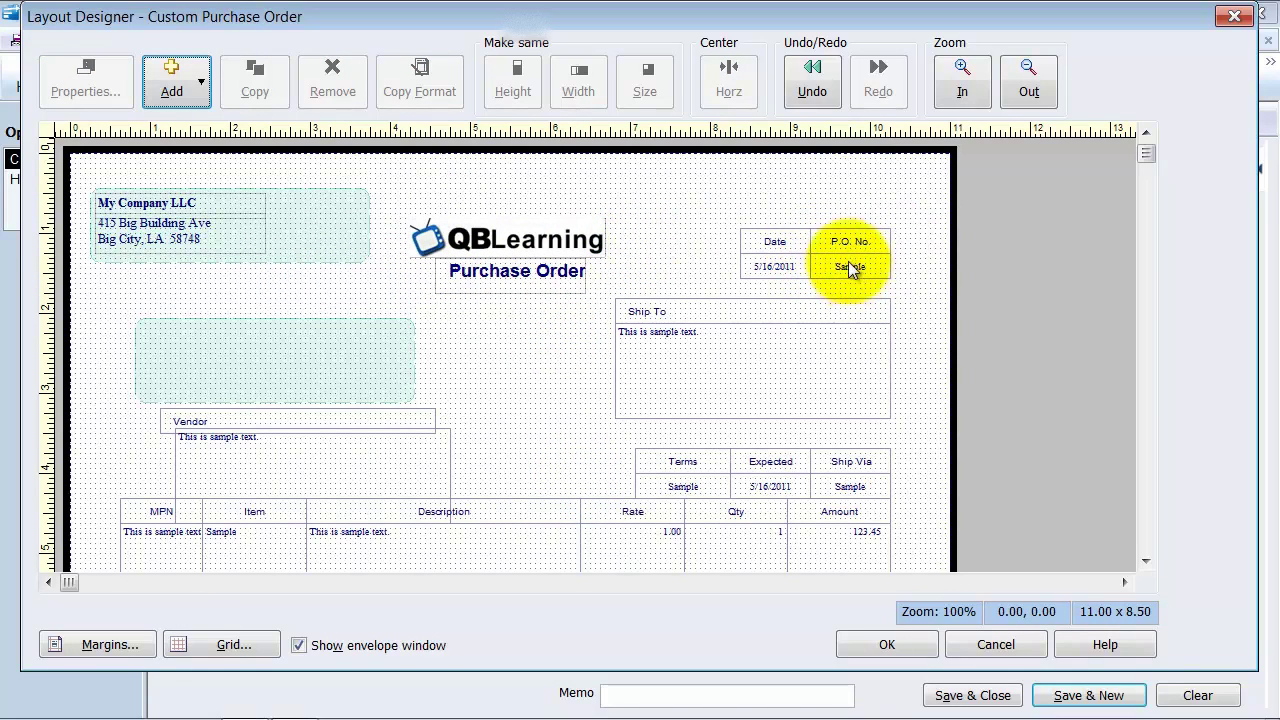
Rearrange the P.O. No. and Date fields into two rows with each label beside its value, P.O. No. above Date.
{"action": "mouse_move", "coordinate": [853, 253]}
{"action": "left_mouse_down"}
{"action": "mouse_move", "coordinate": [829, 240]}
{"action": "mouse_move", "coordinate": [823, 206]}
{"action": "mouse_move", "coordinate": [814, 246]}
{"action": "mouse_move", "coordinate": [855, 268]}
{"action": "left_mouse_up"}
{"action": "left_click_drag", "start_coordinate": [829, 212], "coordinate": [736, 208]}
{"action": "left_click_drag", "start_coordinate": [812, 268], "coordinate": [840, 226]}
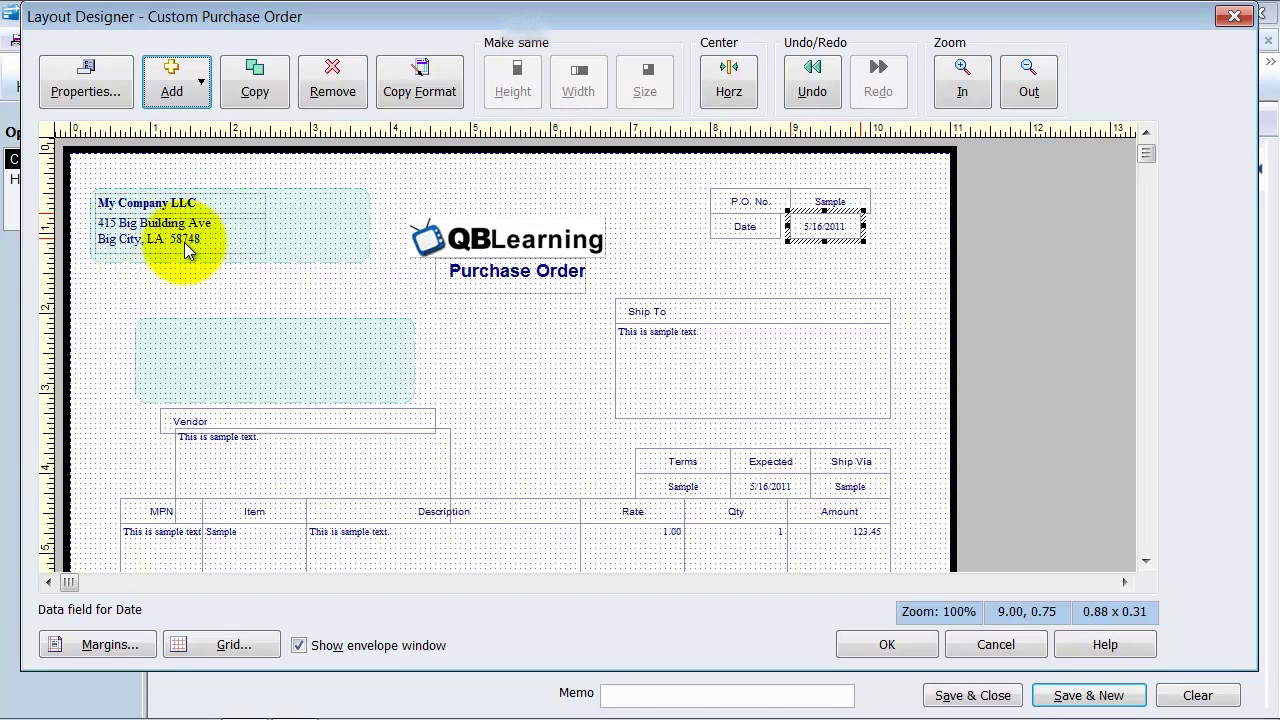
Copy the company name's format onto the company address, the P.O. No. label and the Date label.
{"action": "left_click", "coordinate": [178, 201]}
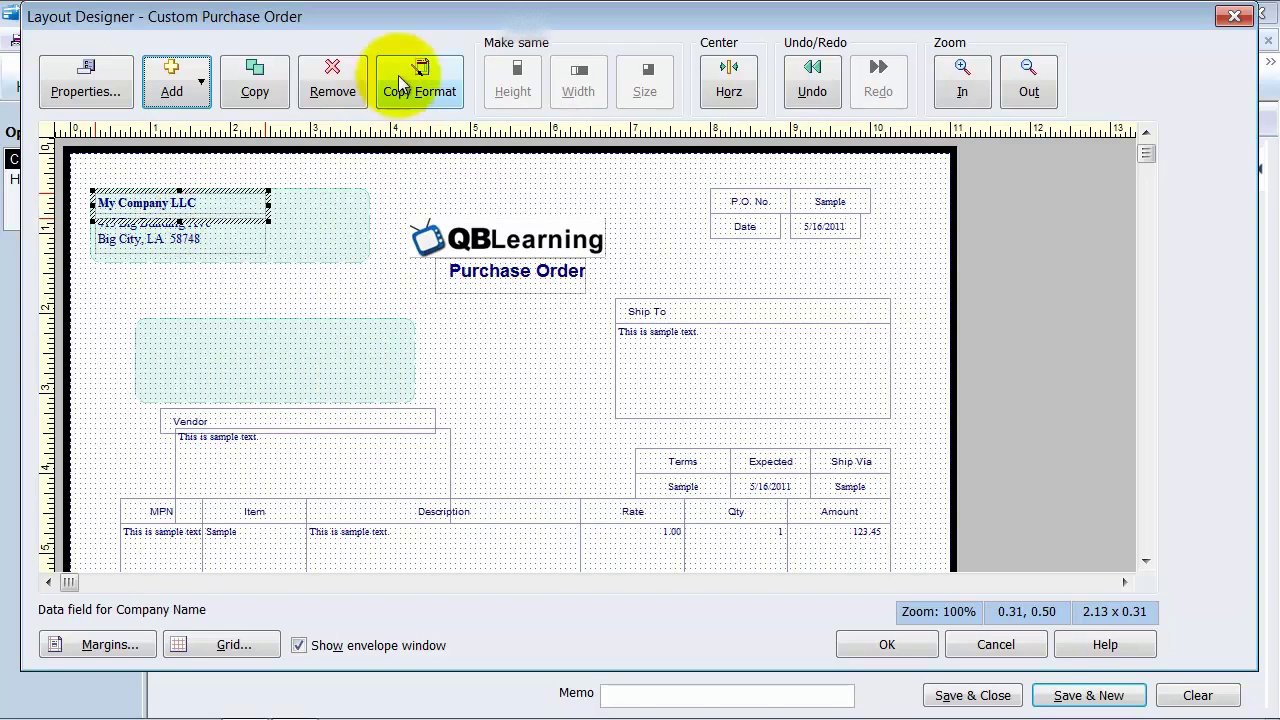
{"action": "left_click", "coordinate": [432, 72]}
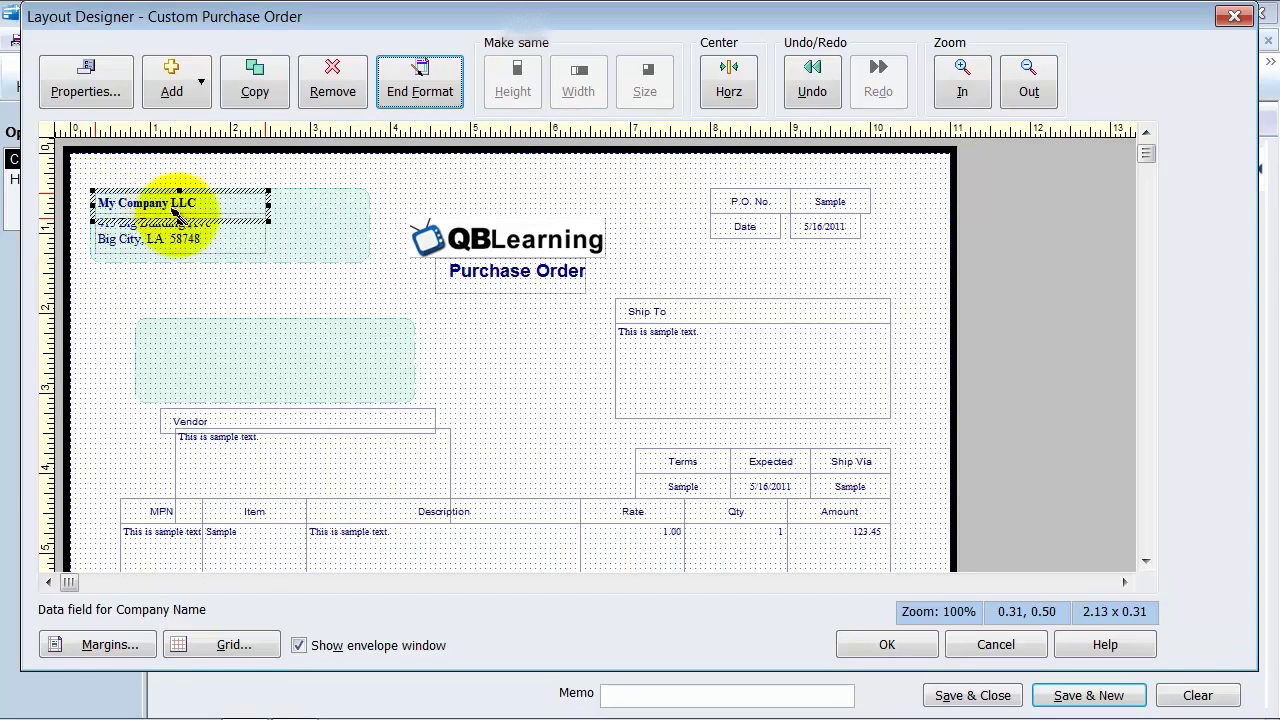
{"action": "left_click", "coordinate": [197, 241]}
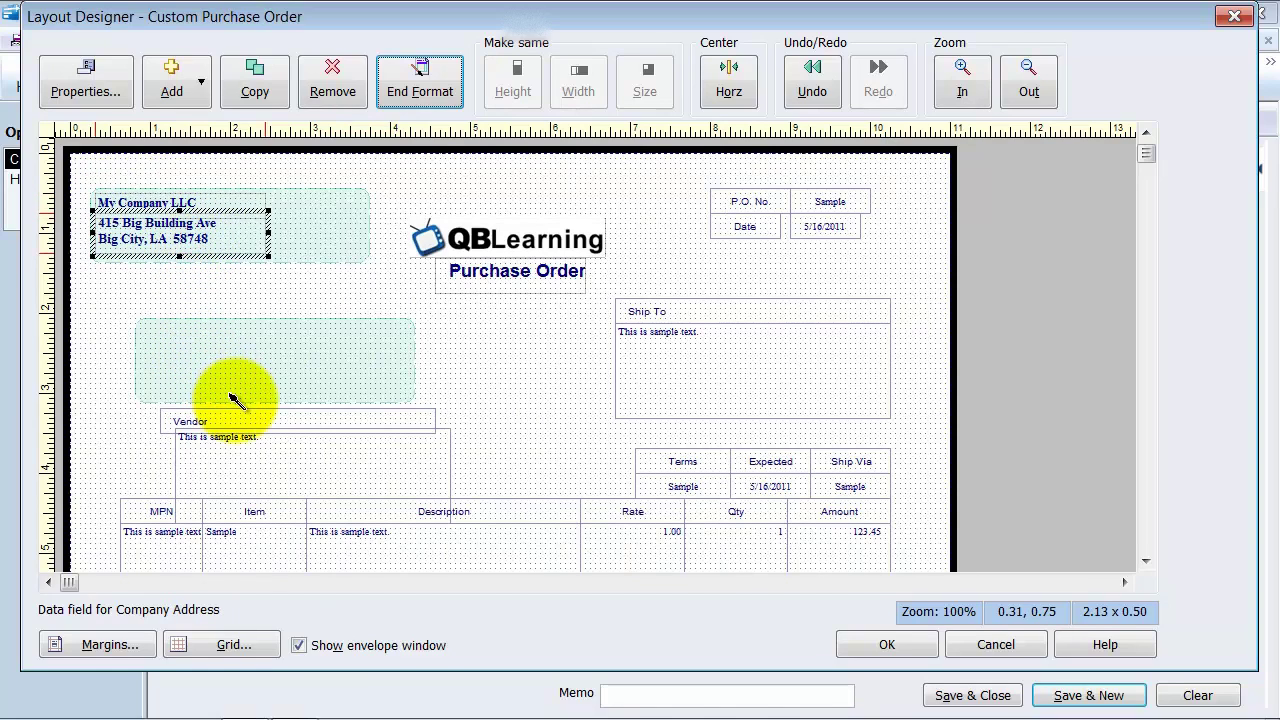
{"action": "left_click", "coordinate": [742, 203]}
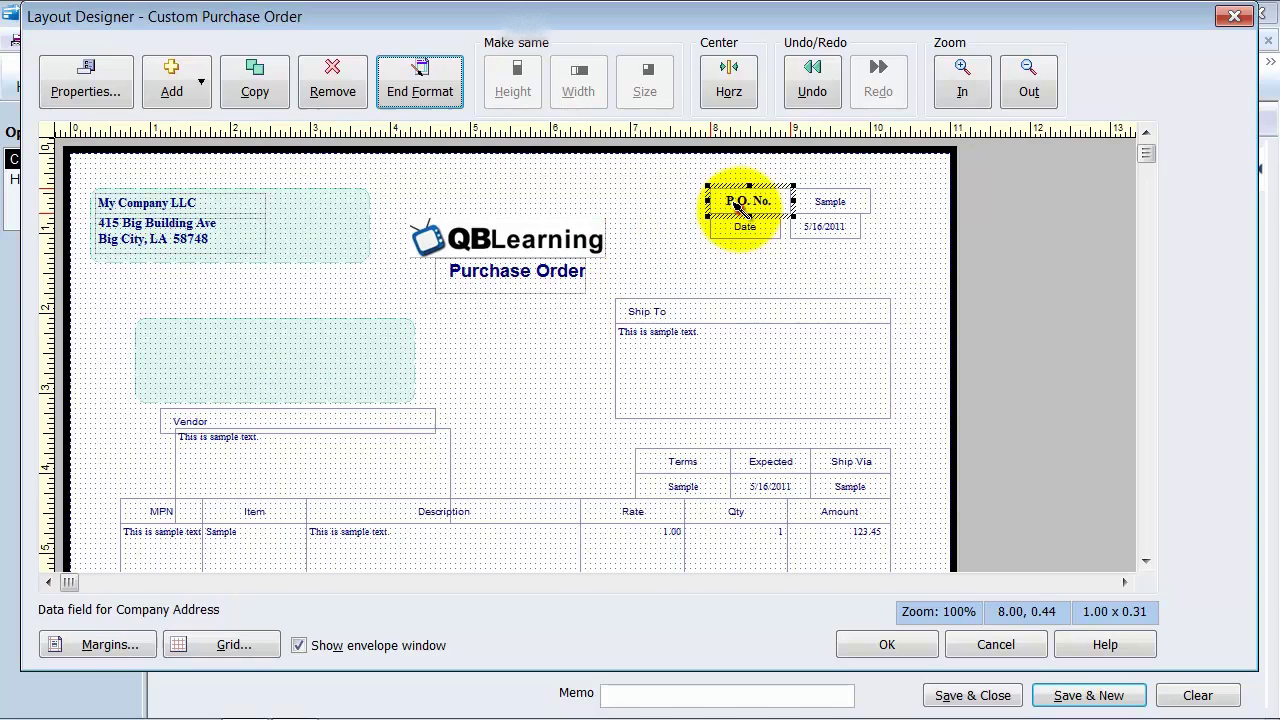
{"action": "left_click", "coordinate": [746, 236]}
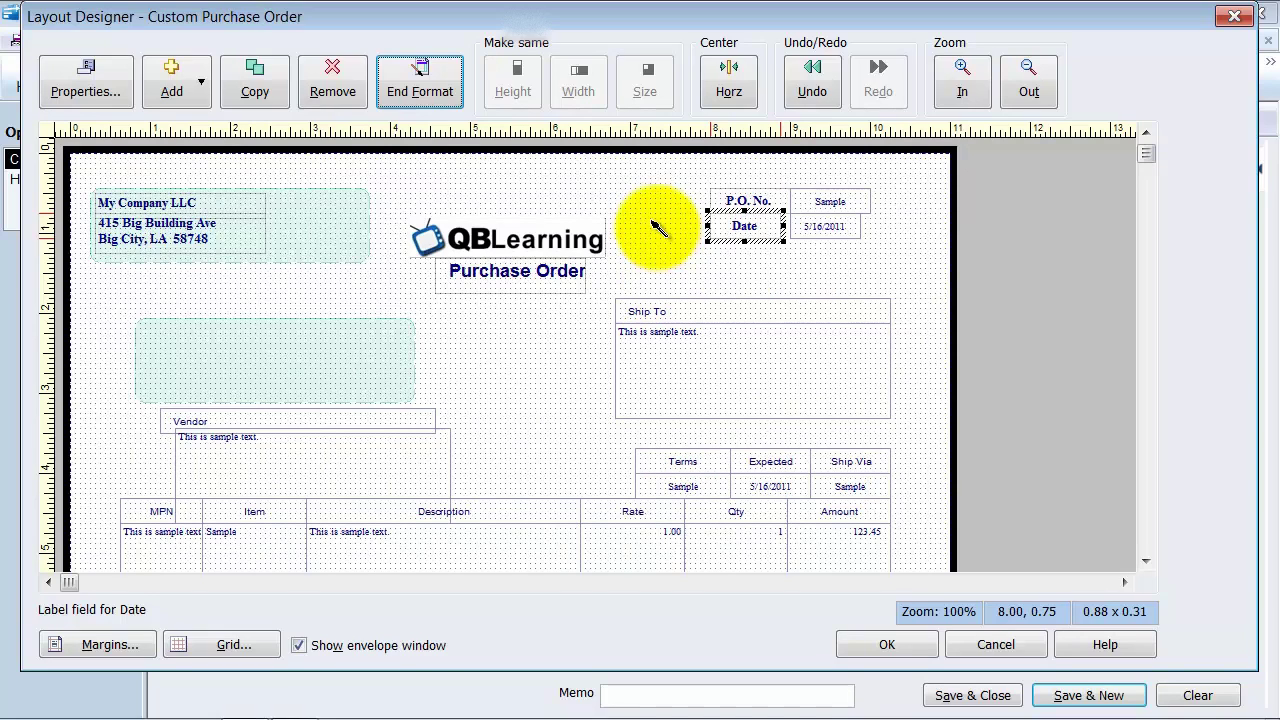
{"action": "left_click", "coordinate": [443, 92]}
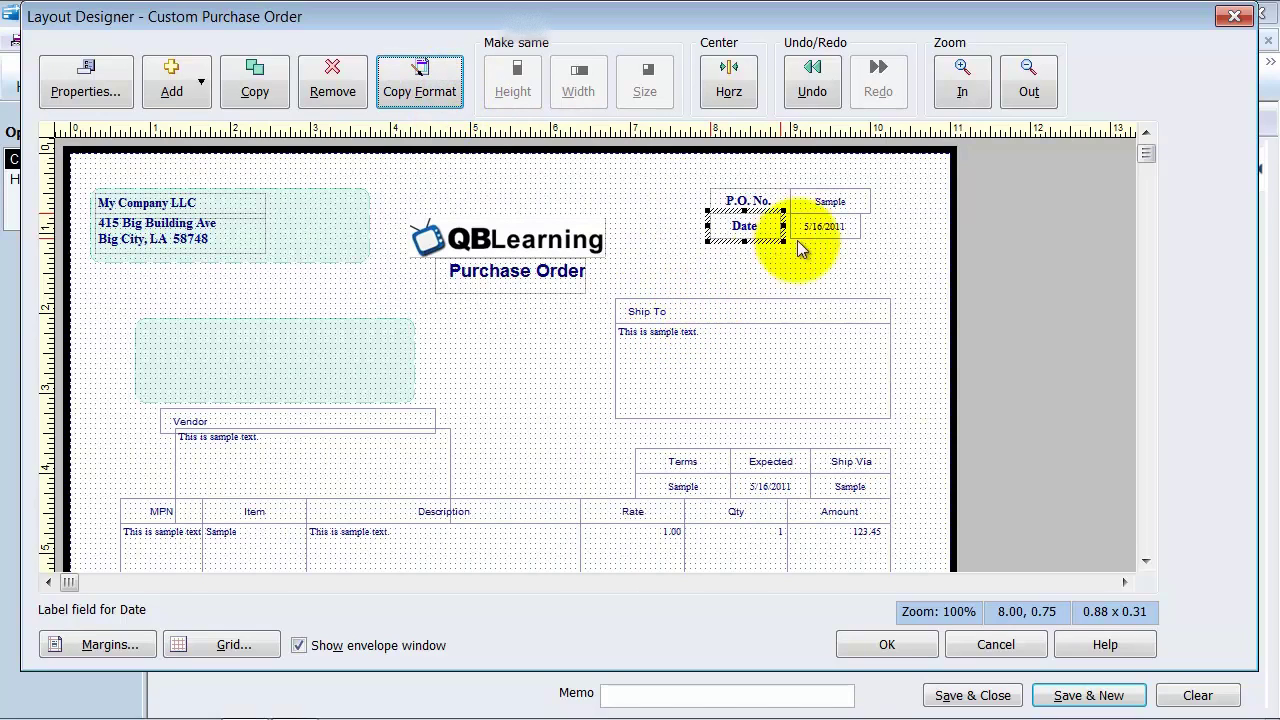
{"action": "left_click", "coordinate": [815, 203]}
{"action": "left_click", "coordinate": [822, 225]}
{"action": "left_click", "coordinate": [813, 307]}
{"action": "left_click", "coordinate": [811, 347]}
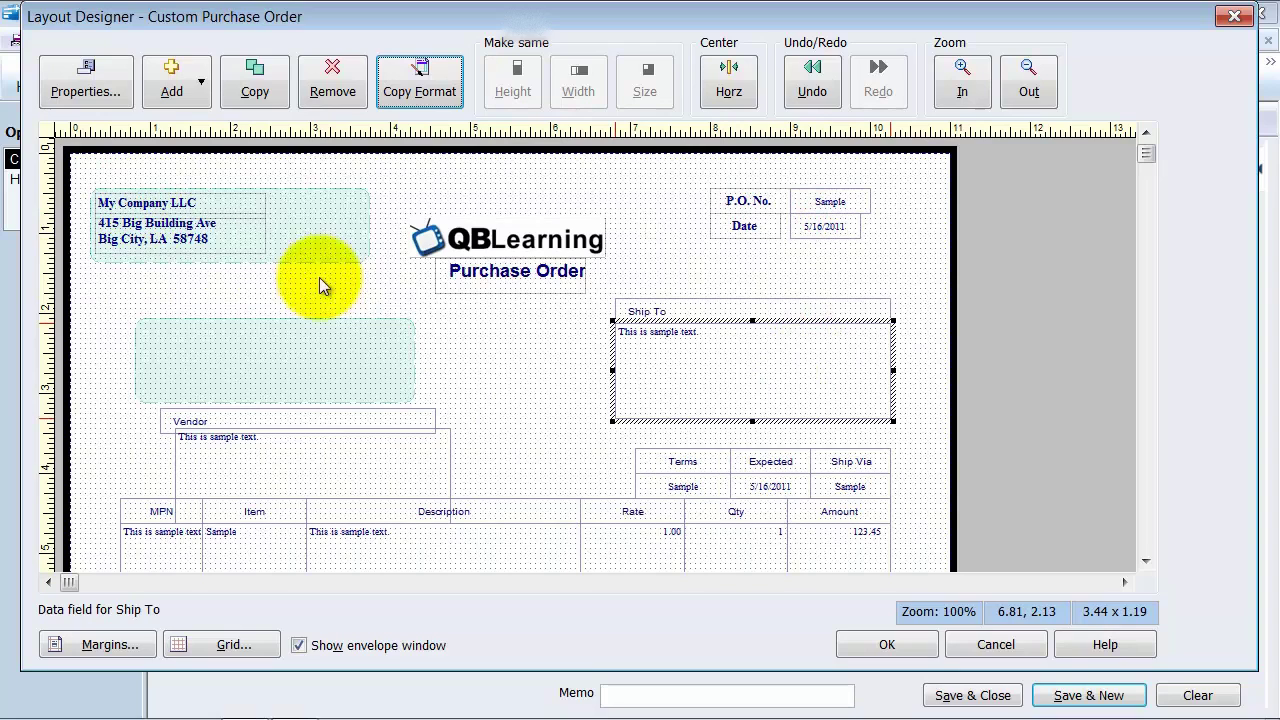
Make the Date label and date value fields the same size as the P.O. No. label.
{"action": "left_click", "coordinate": [837, 222]}
{"action": "left_click", "coordinate": [750, 222]}
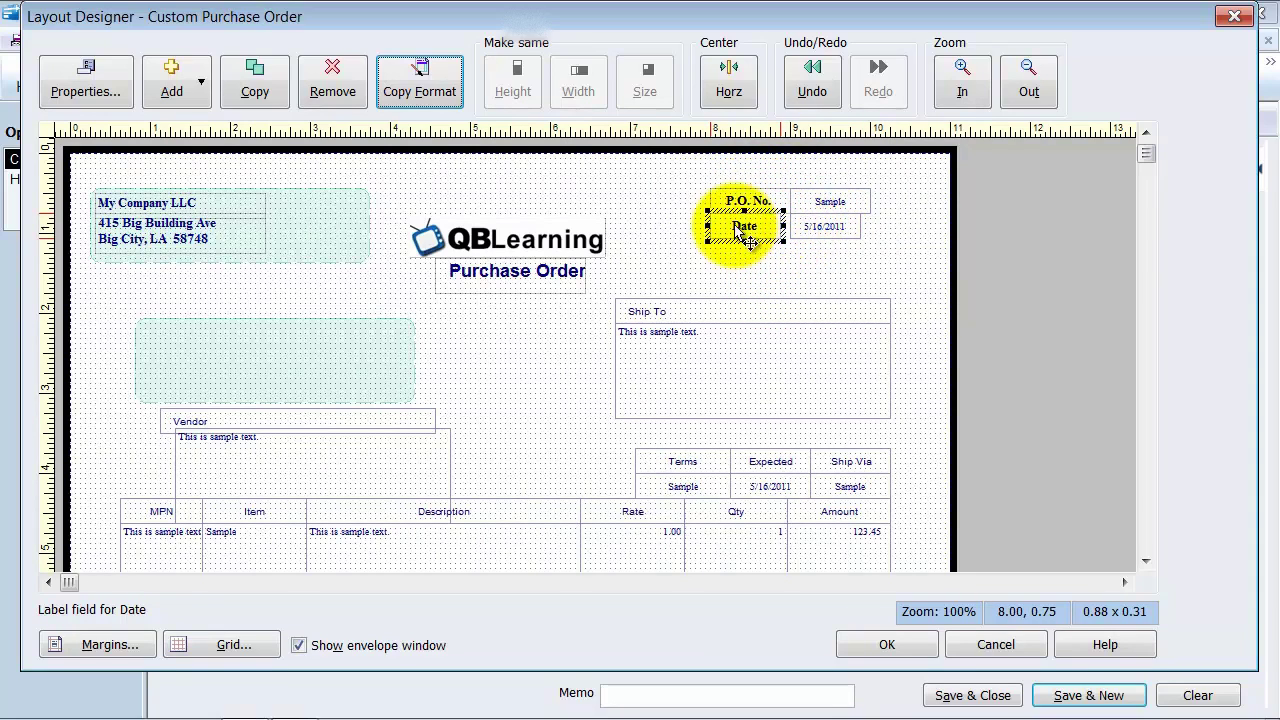
{"action": "left_click", "coordinate": [830, 228], "text": "shift"}
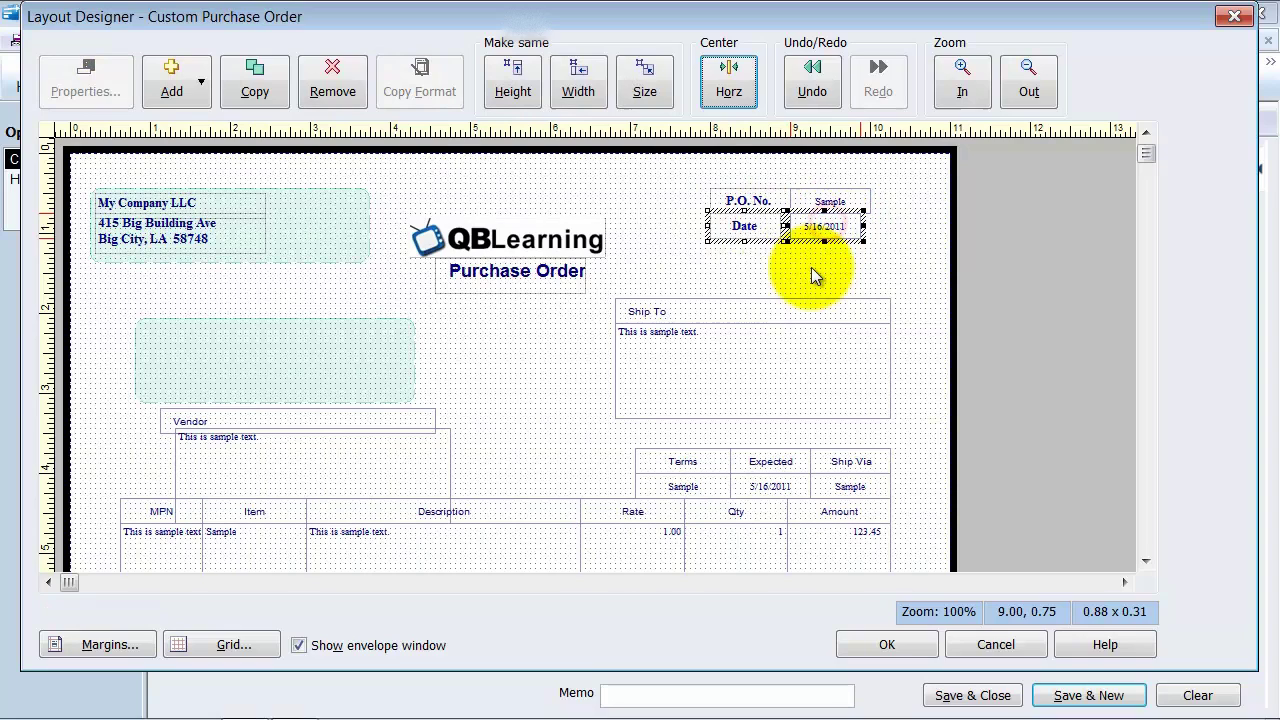
{"action": "left_click", "coordinate": [752, 201], "text": "shift"}
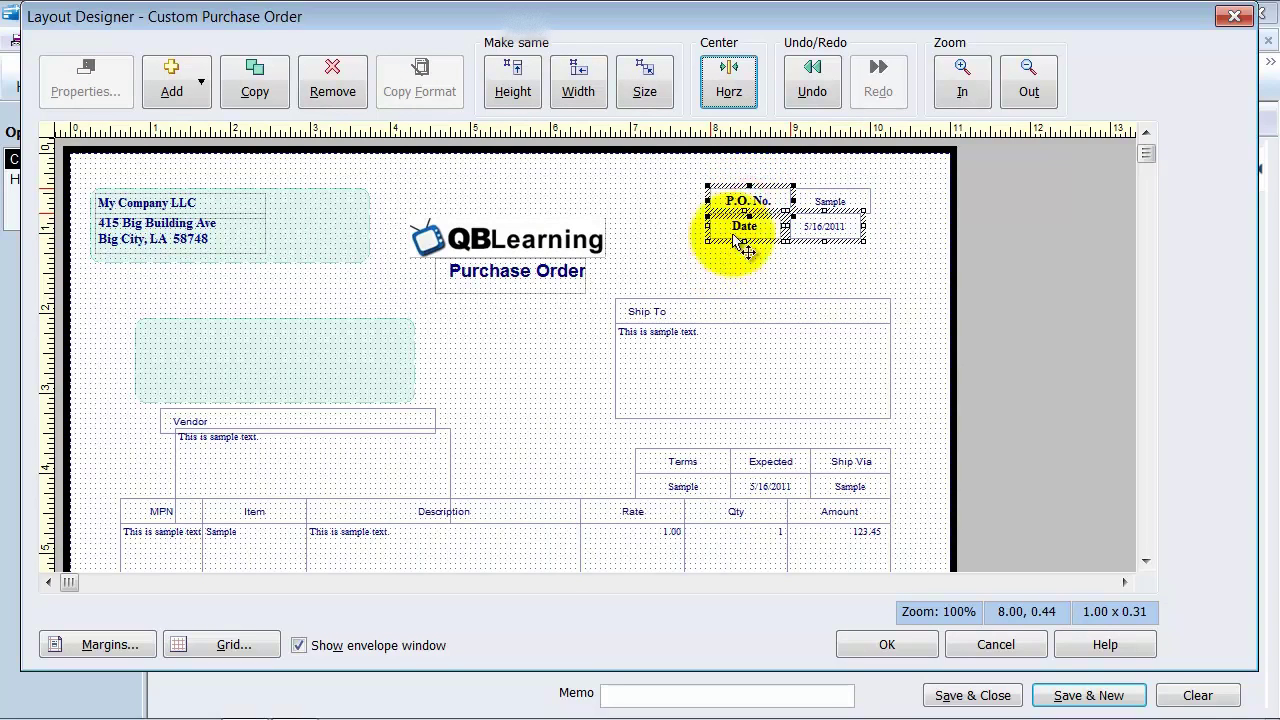
{"action": "left_click", "coordinate": [658, 104]}
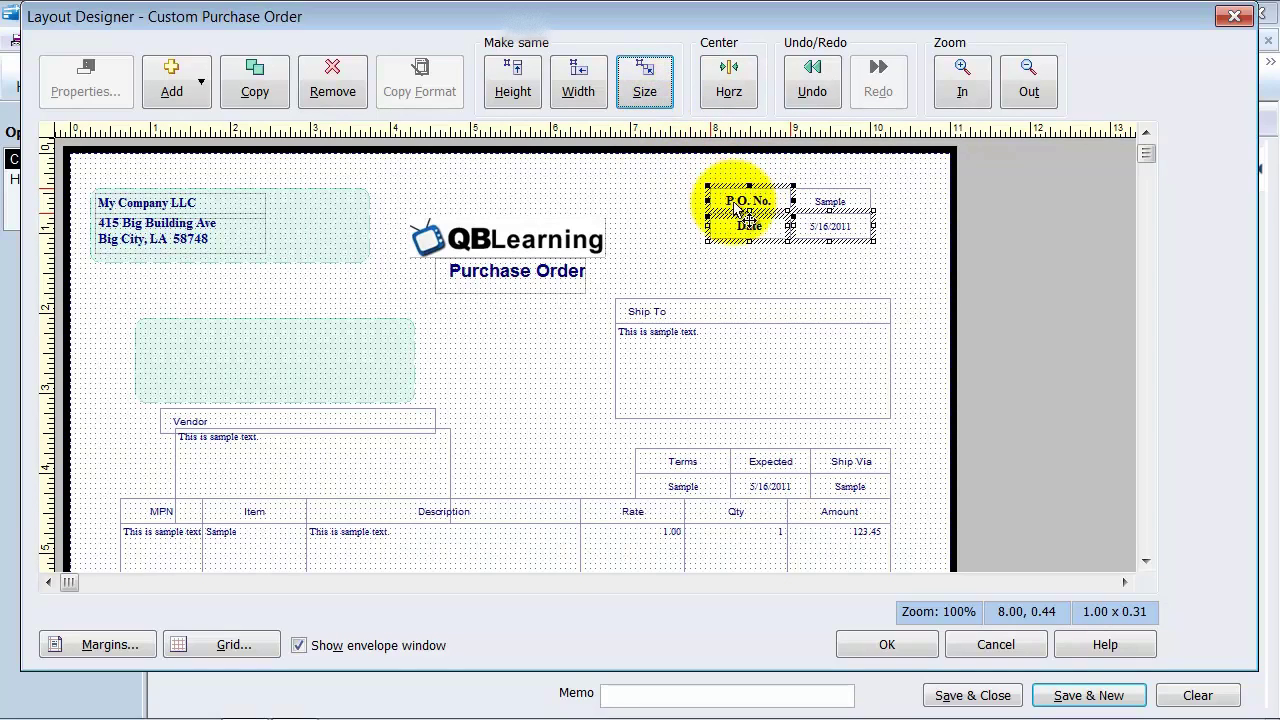
{"action": "left_click", "coordinate": [776, 282]}
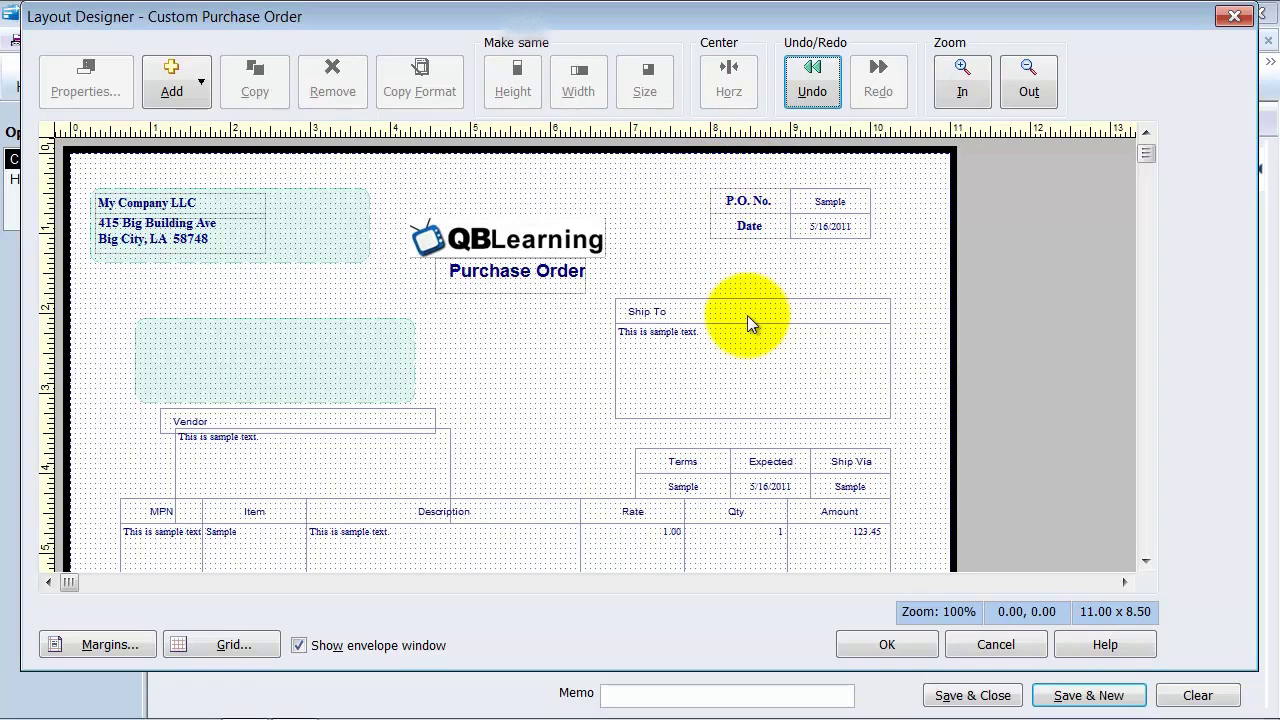
Move the Vendor label and data field onto the lower envelope window, and the Terms label and value directly above the item table's MPN end.
{"action": "left_click_drag", "start_coordinate": [323, 421], "coordinate": [300, 305]}
{"action": "left_click", "coordinate": [283, 452]}
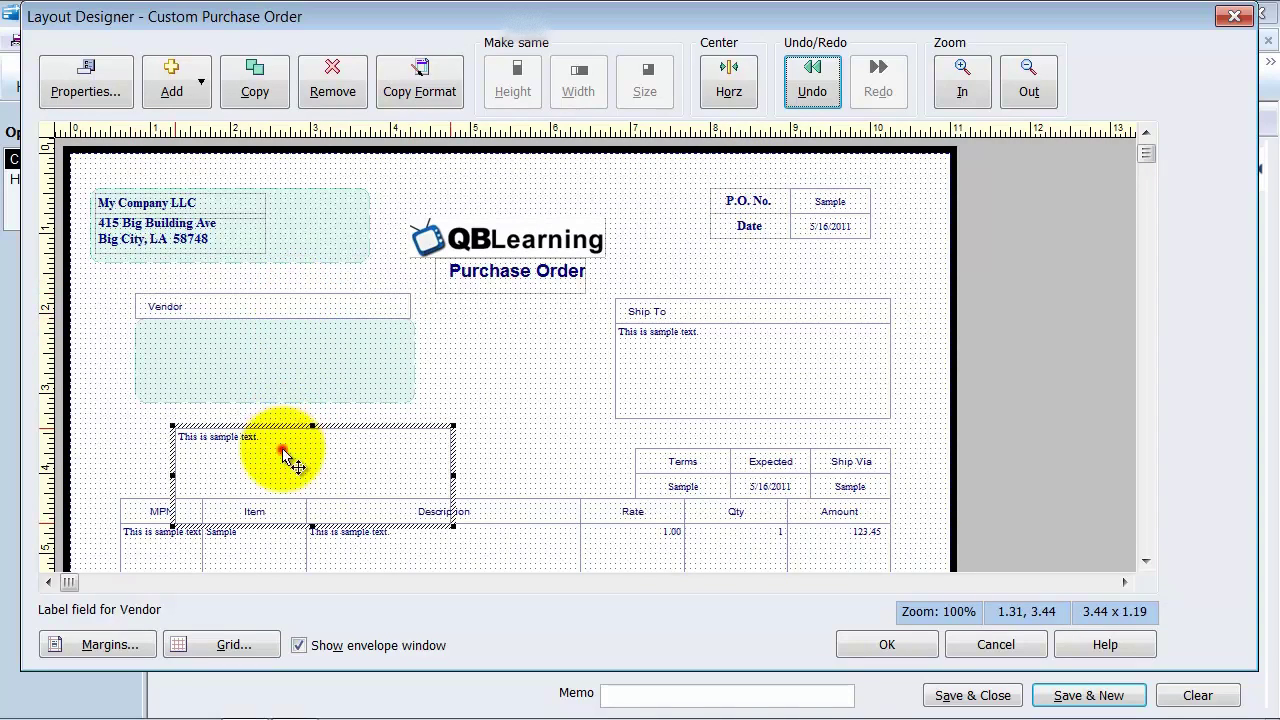
{"action": "left_click_drag", "start_coordinate": [283, 452], "coordinate": [245, 343]}
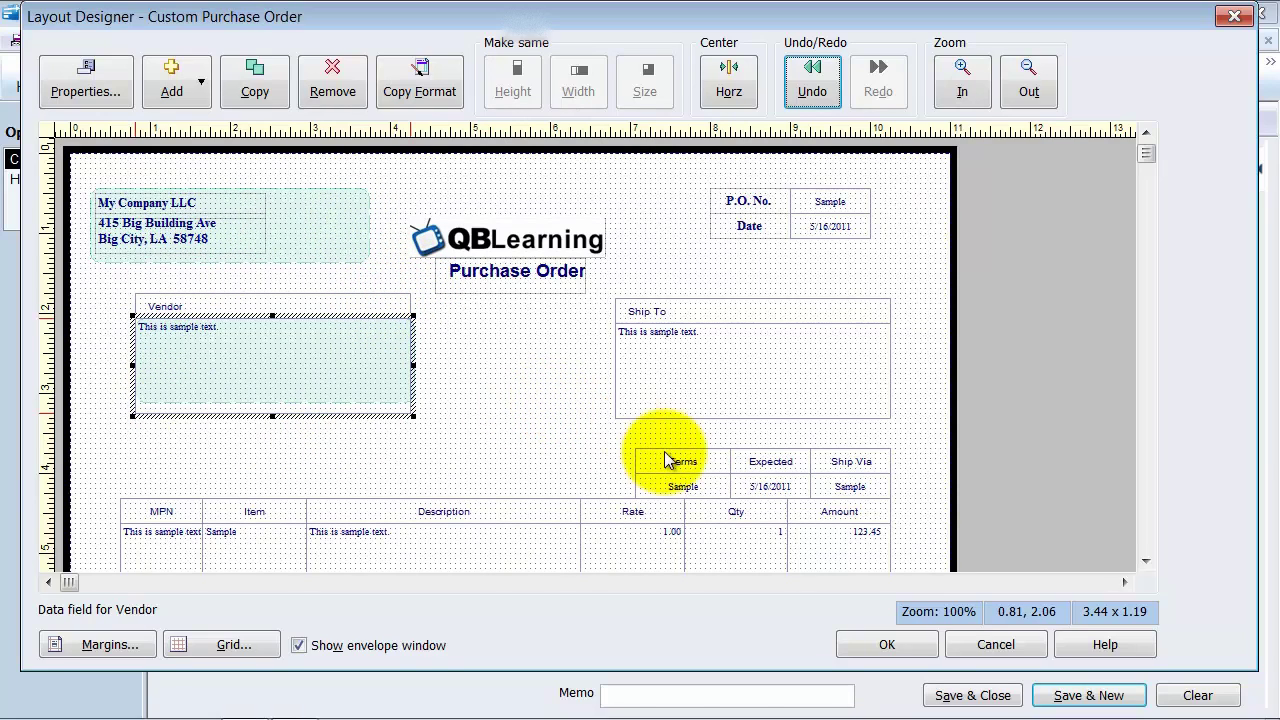
{"action": "left_click_drag", "start_coordinate": [674, 457], "coordinate": [164, 452]}
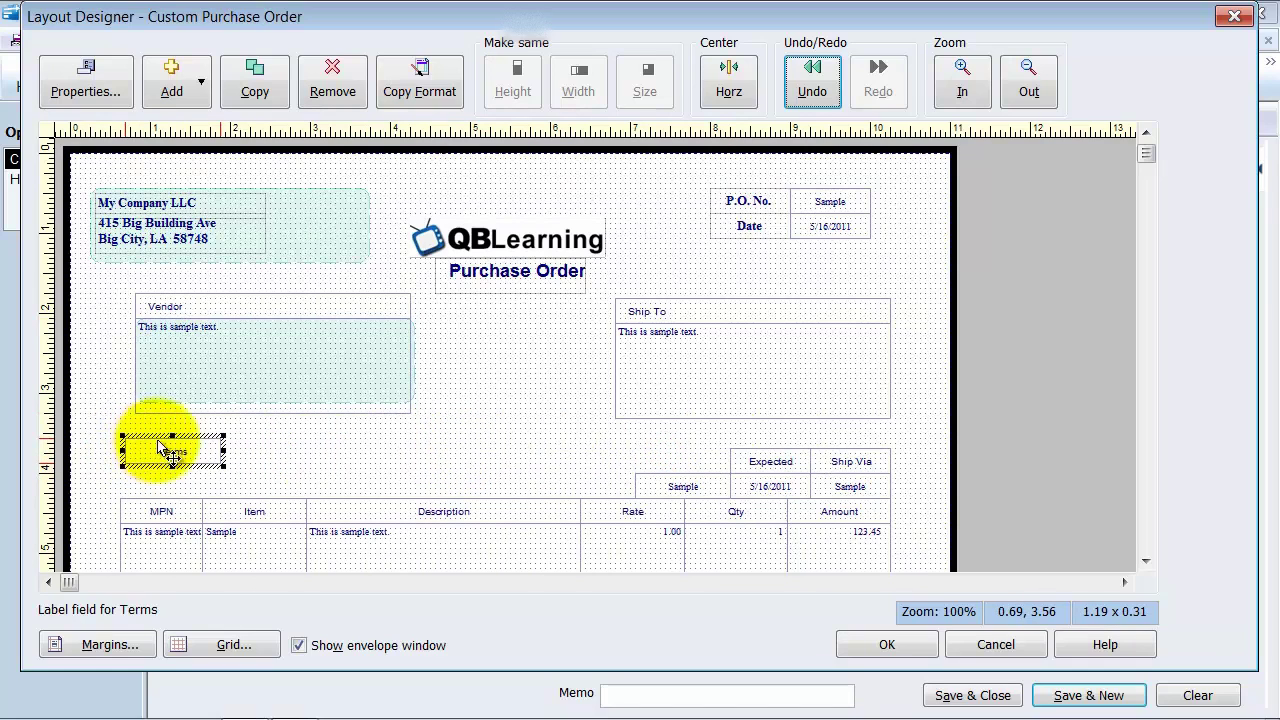
{"action": "left_click_drag", "start_coordinate": [654, 480], "coordinate": [150, 456]}
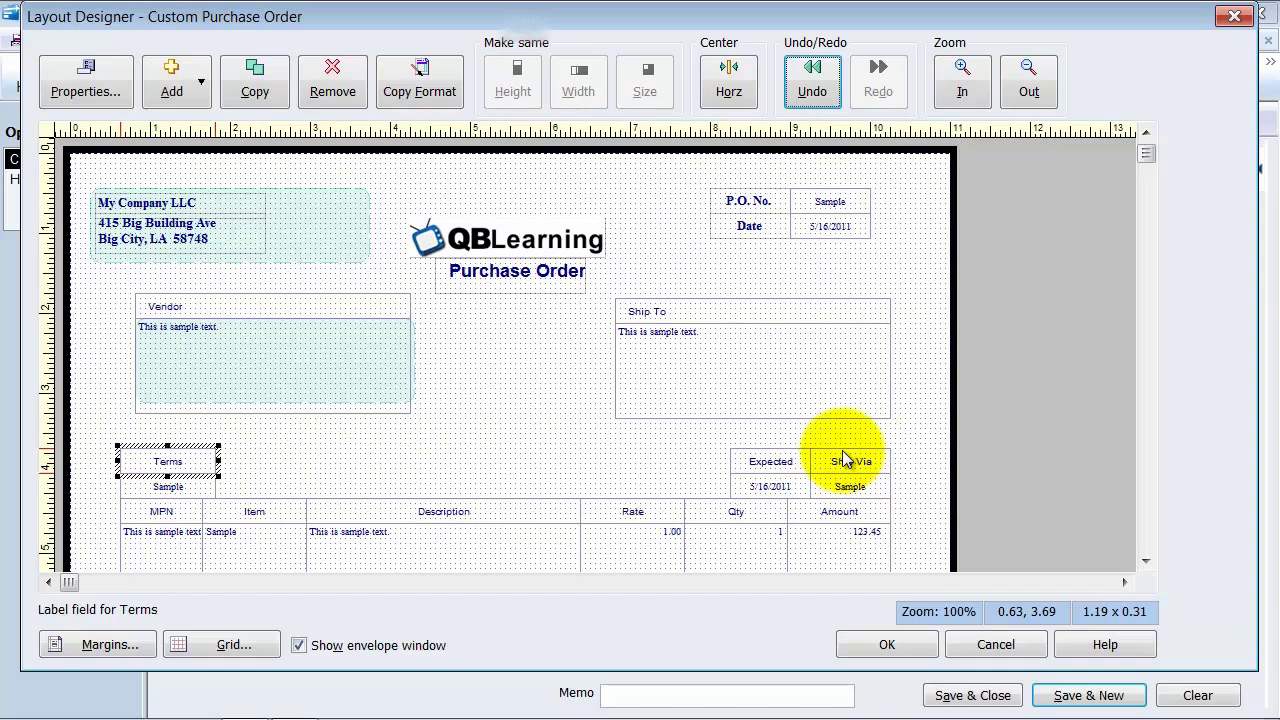
Move the Ship Via label and value into a row beneath Date, and copy the Date label's format onto the Ship Via label.
{"action": "left_click_drag", "start_coordinate": [866, 464], "coordinate": [757, 252]}
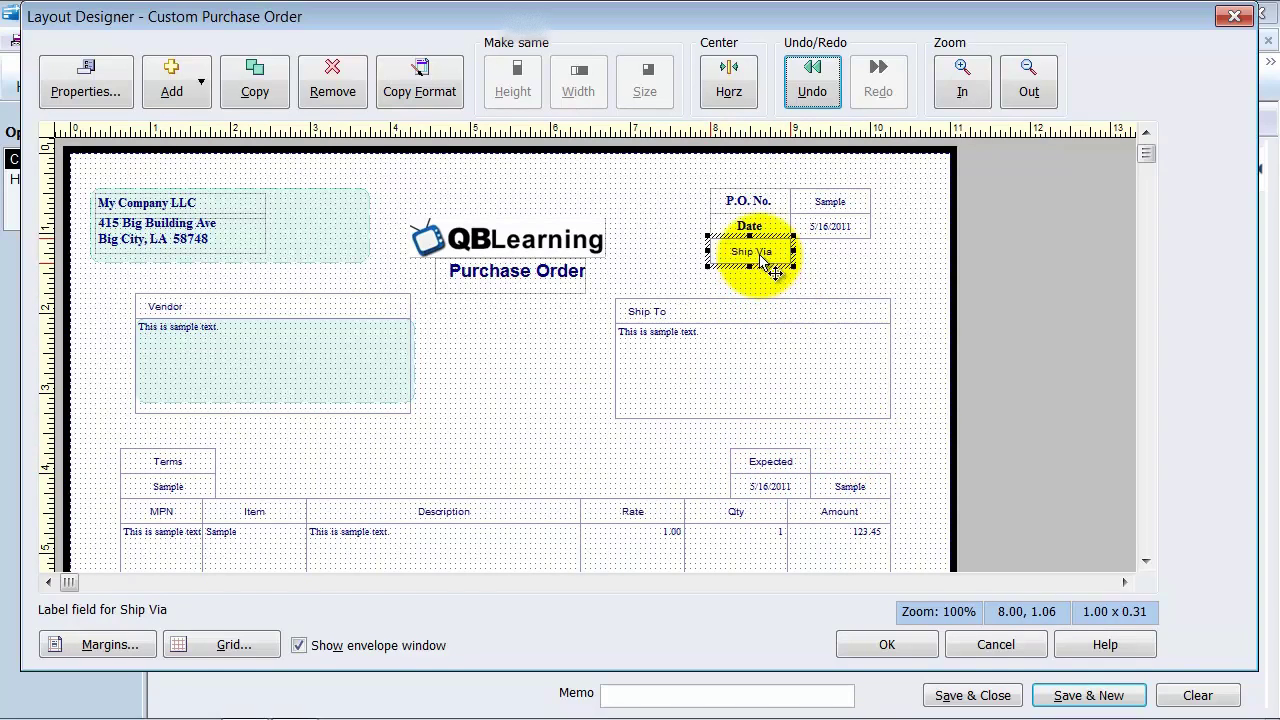
{"action": "left_click_drag", "start_coordinate": [842, 478], "coordinate": [822, 253]}
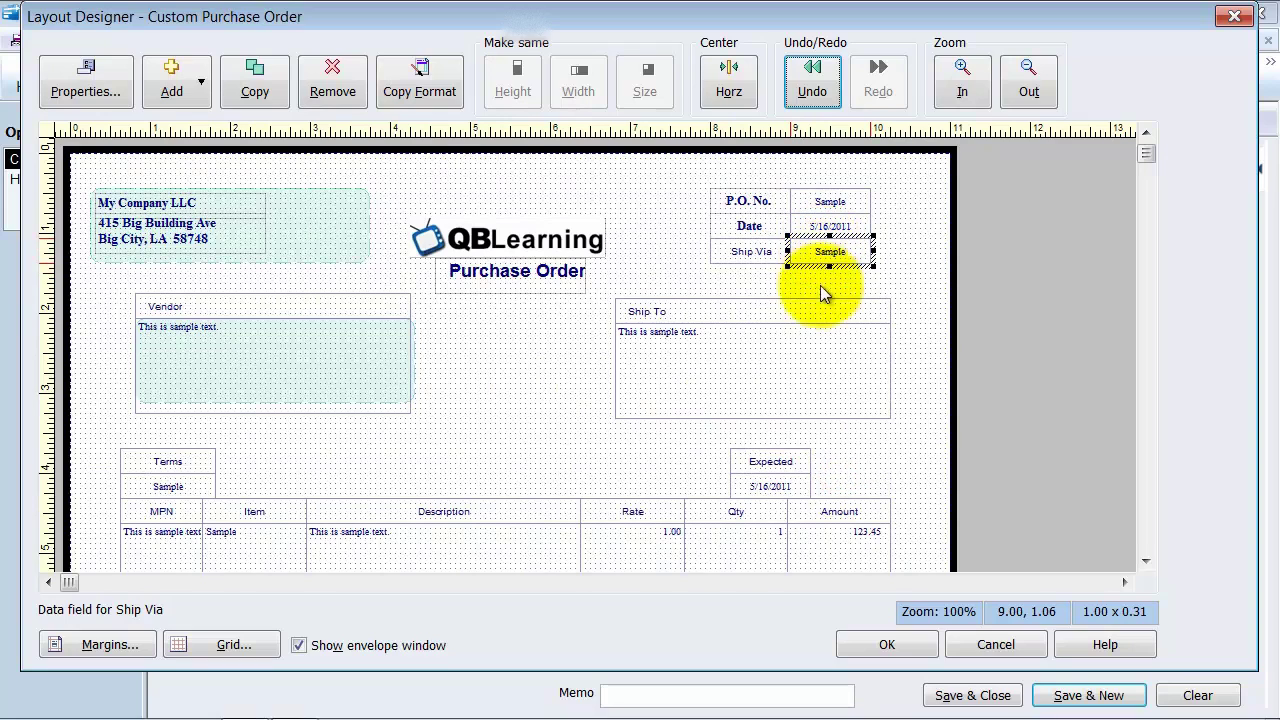
{"action": "left_click", "coordinate": [750, 227]}
{"action": "left_click", "coordinate": [420, 82]}
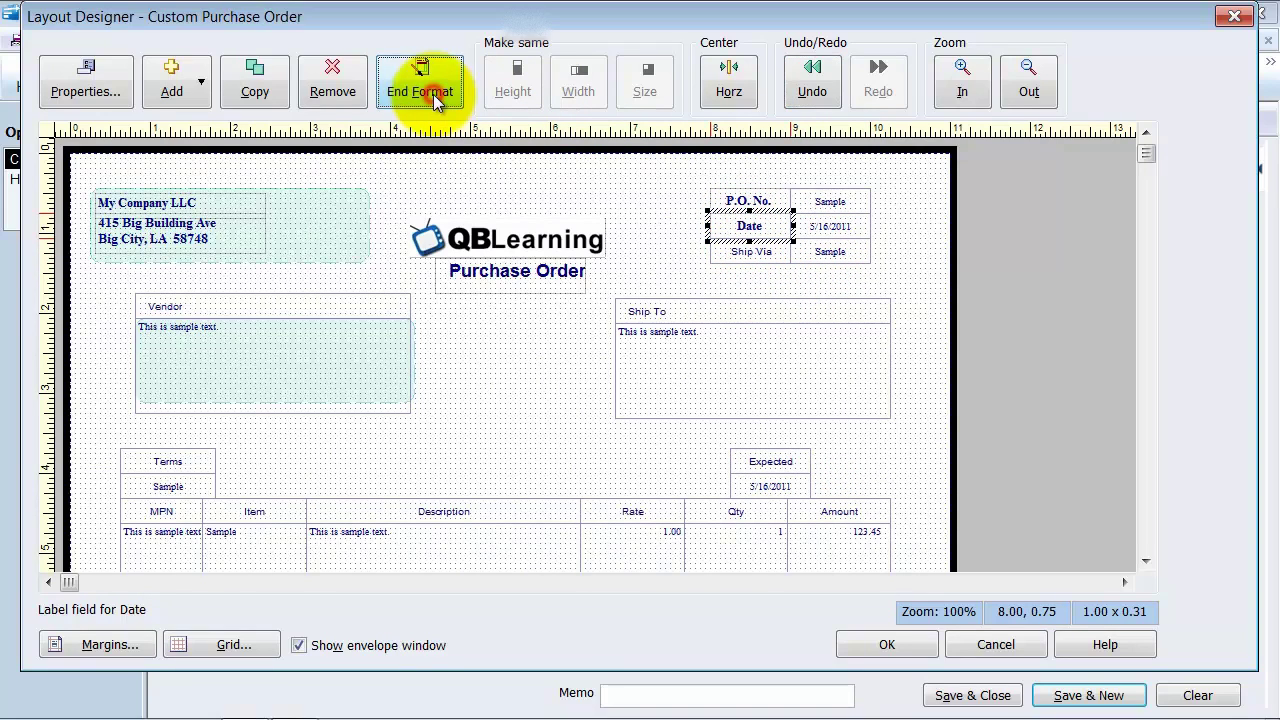
{"action": "left_click", "coordinate": [740, 253]}
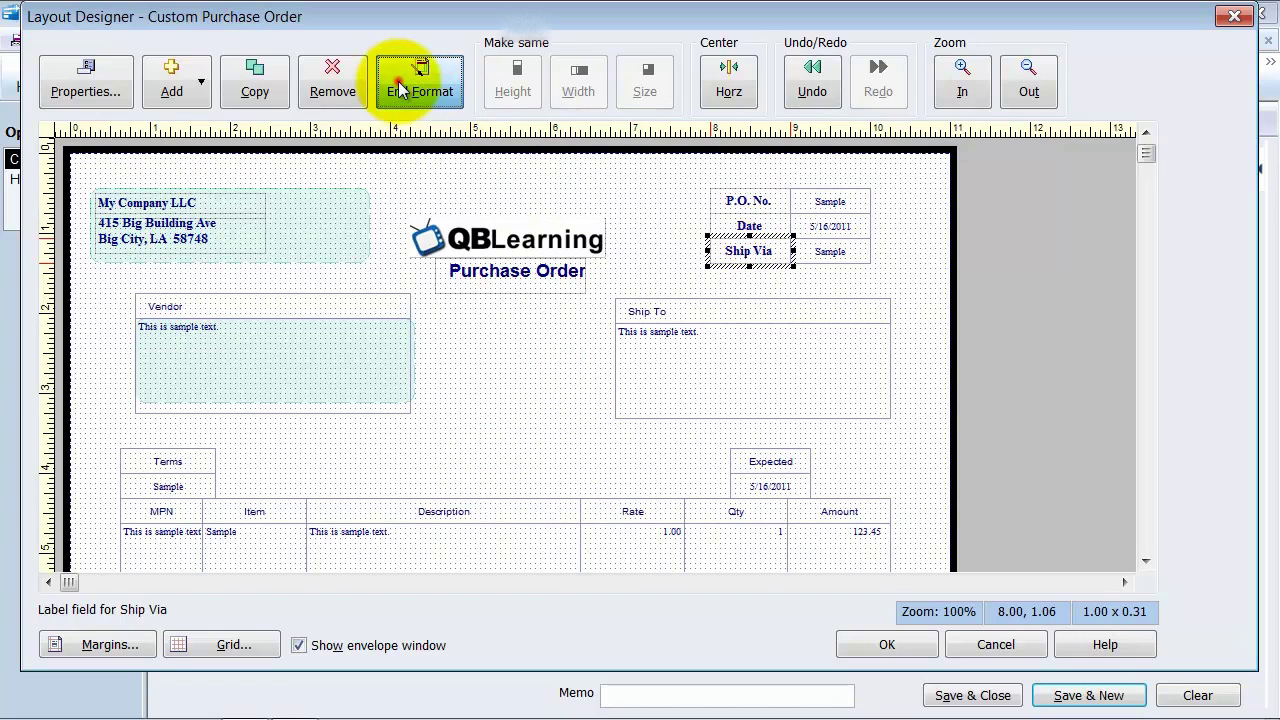
{"action": "left_click", "coordinate": [399, 88]}
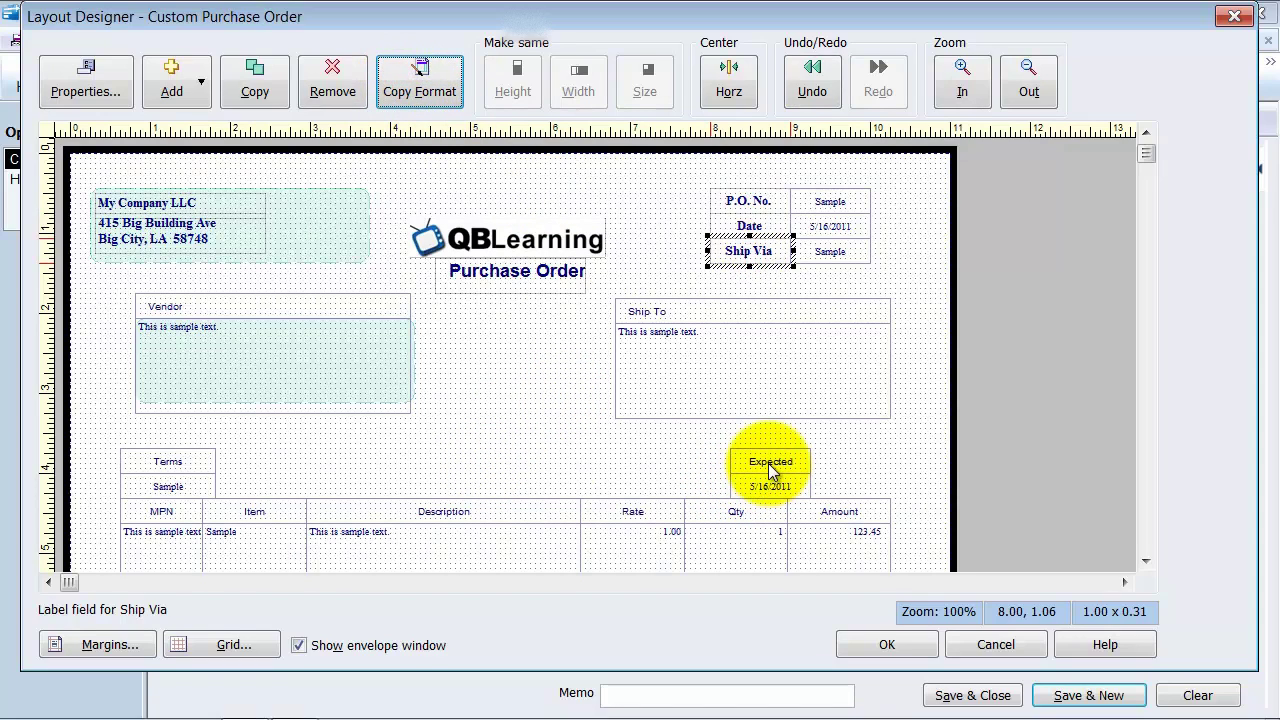
Place the Expected label and its date field directly beside Terms, with both fields about 1.44 wide.
{"action": "left_click_drag", "start_coordinate": [770, 470], "coordinate": [253, 470]}
{"action": "left_click_drag", "start_coordinate": [764, 487], "coordinate": [330, 486]}
{"action": "left_click", "coordinate": [284, 460]}
{"action": "left_click", "coordinate": [280, 489]}
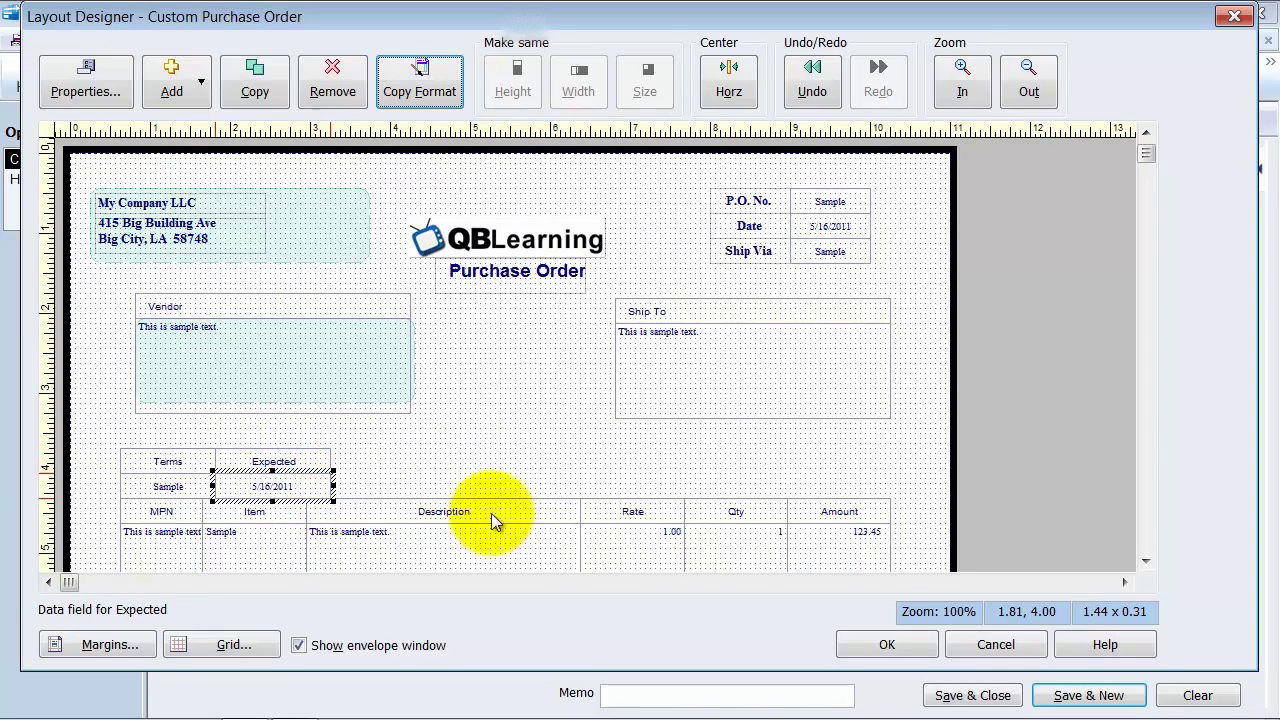
{"action": "left_click", "coordinate": [531, 448]}
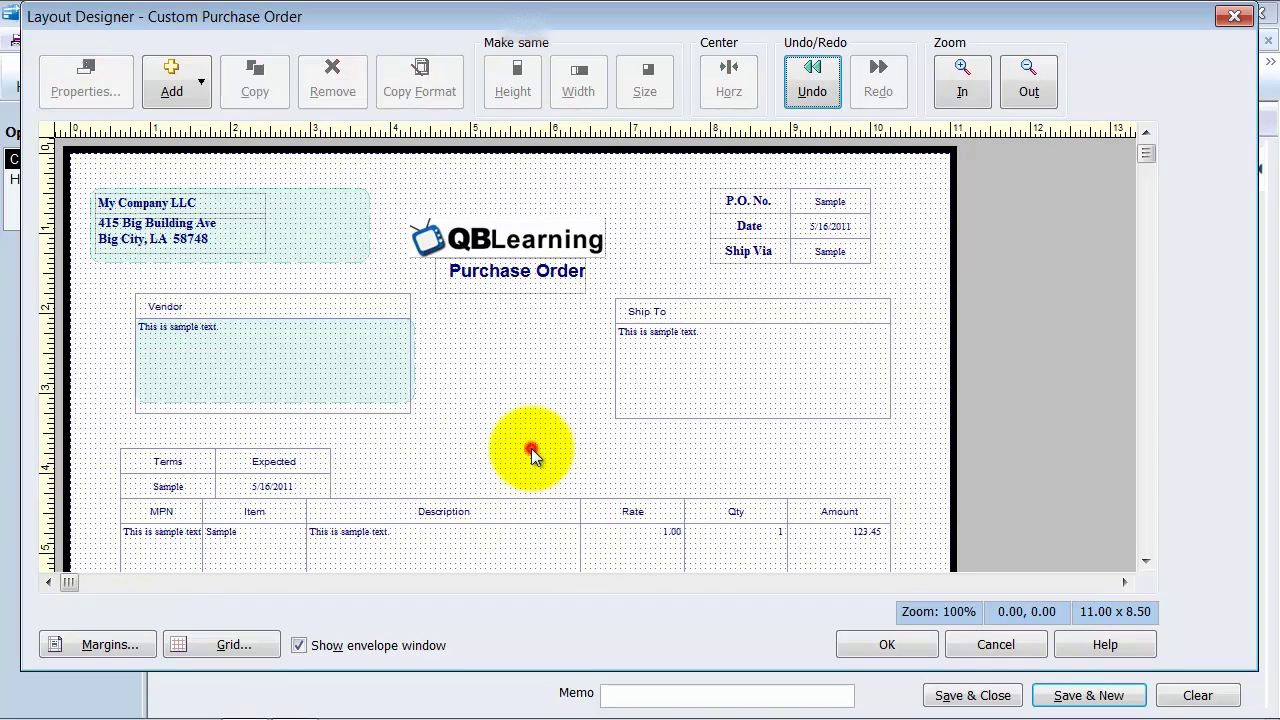
Rename the item table's Description column label to "Item Information Field".
{"action": "left_click", "coordinate": [1145, 559]}
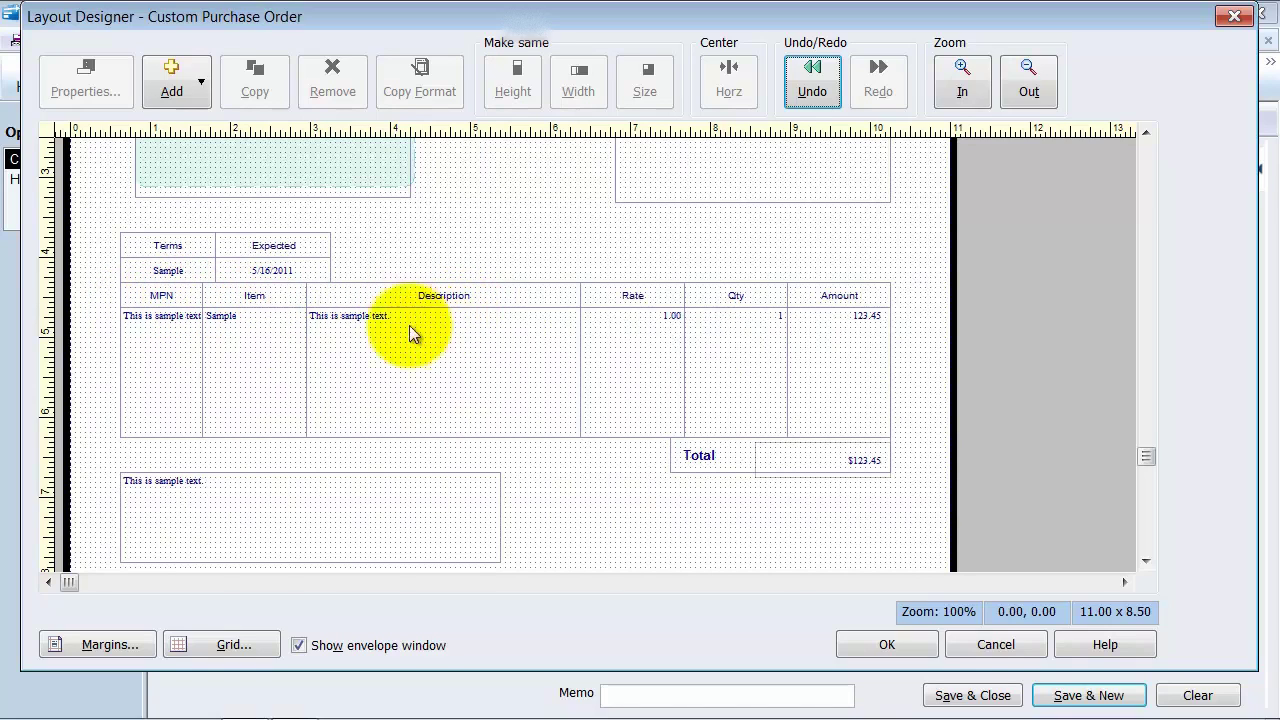
{"action": "left_click", "coordinate": [485, 292]}
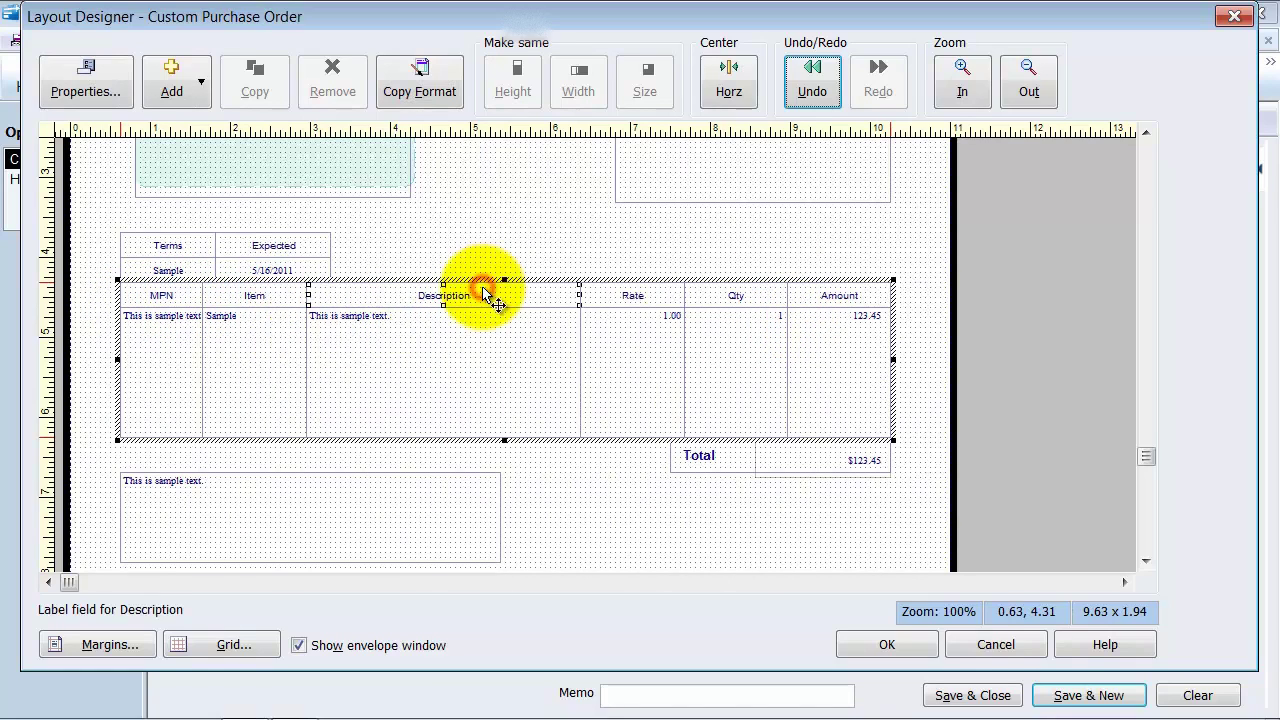
{"action": "double_click", "coordinate": [445, 297]}
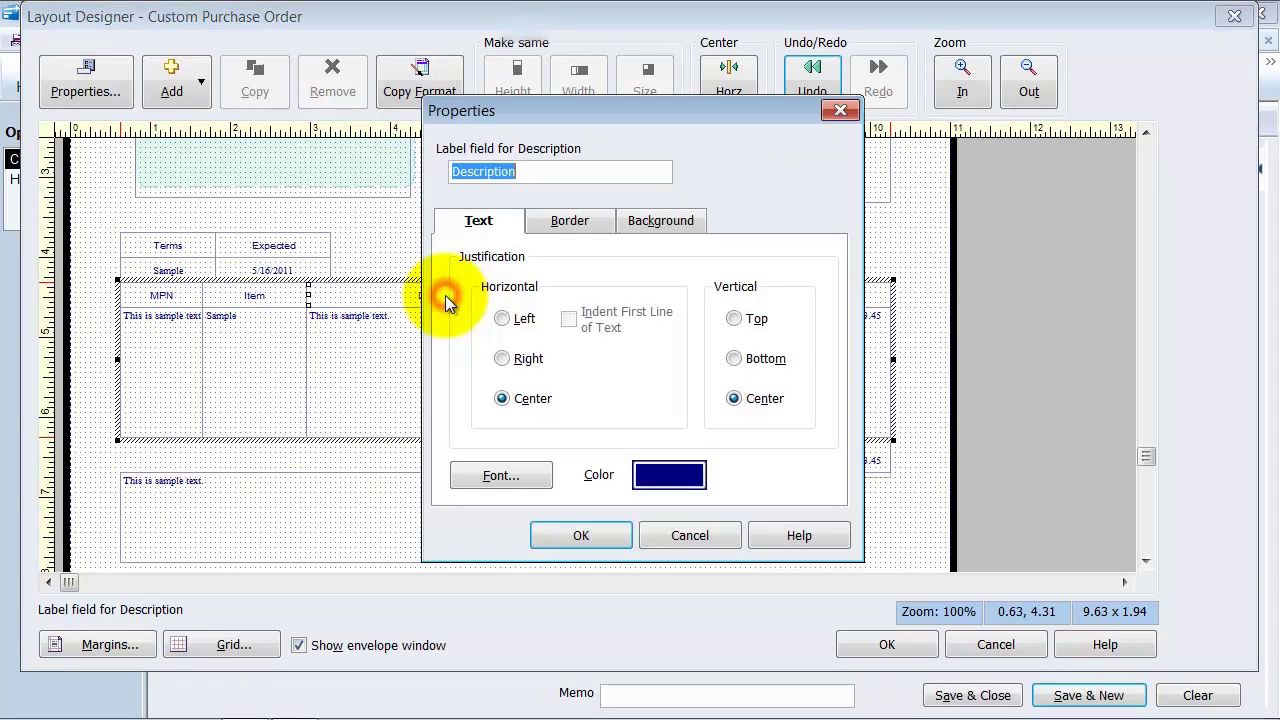
{"action": "left_click", "coordinate": [577, 168]}
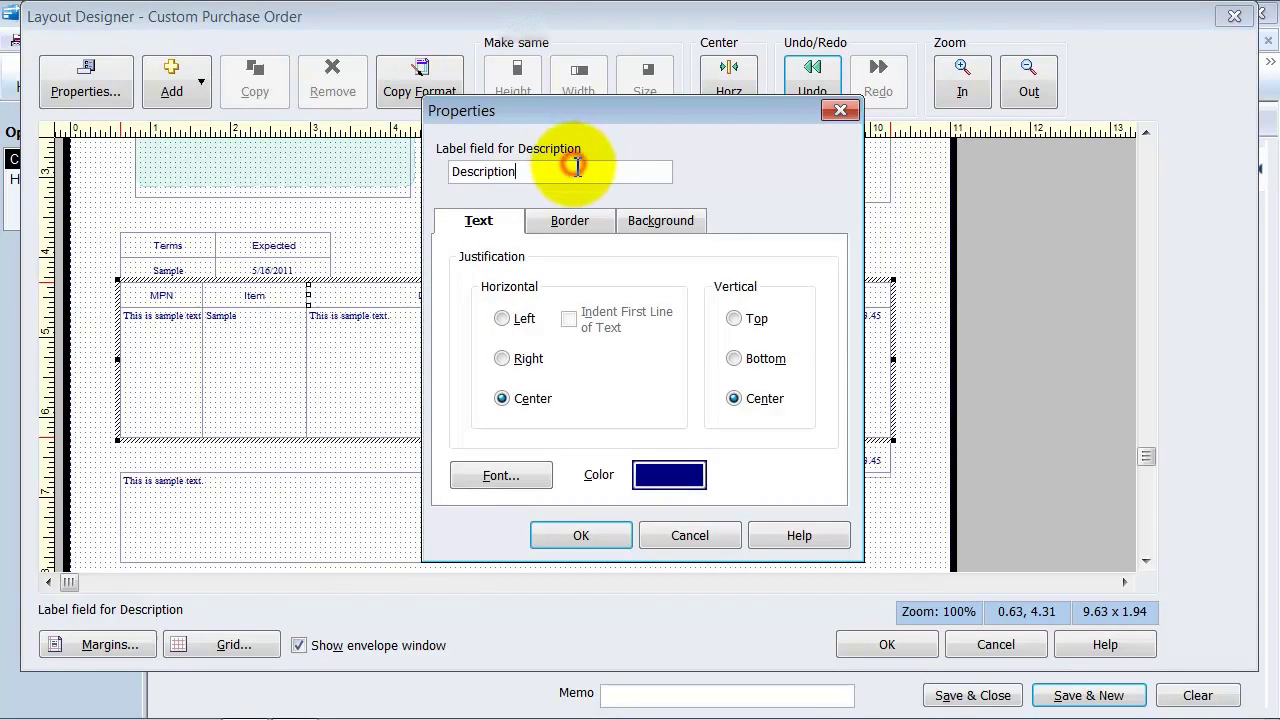
{"action": "key", "text": "BackSpace"}
{"action": "left_click", "coordinate": [580, 536]}
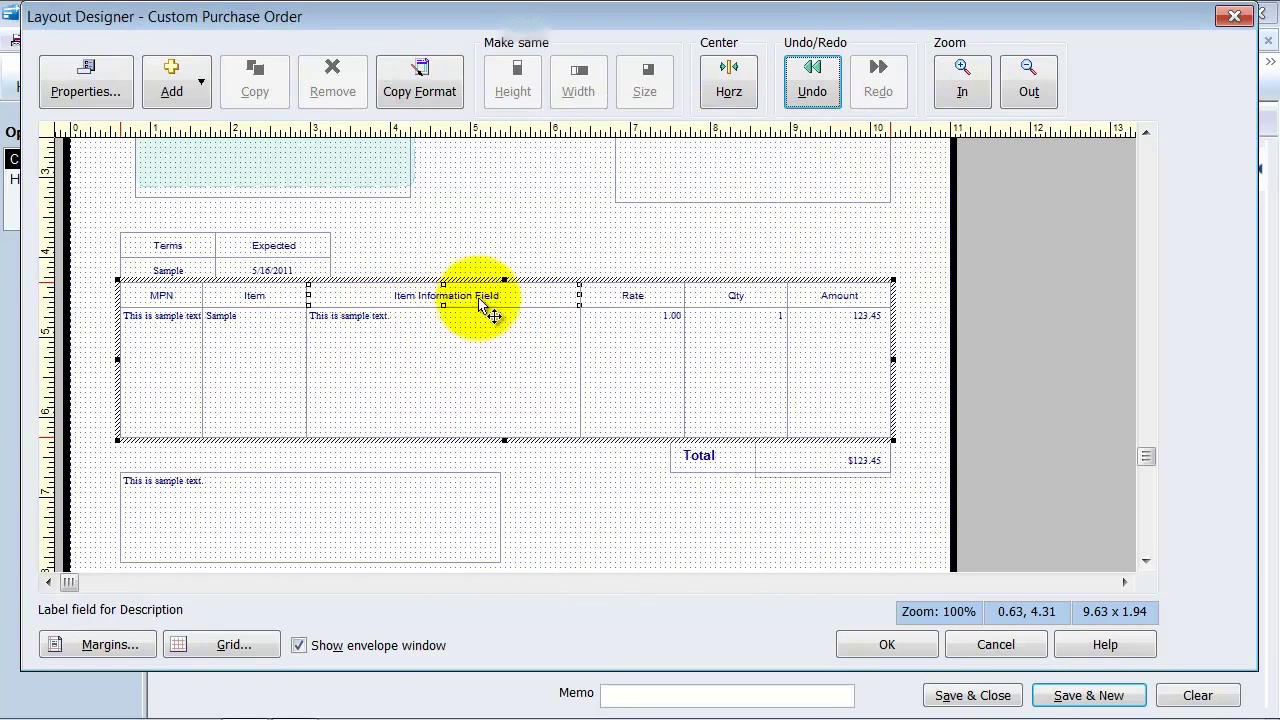
Rename the item table's Item column label to "Tools".
{"action": "left_click", "coordinate": [277, 299]}
{"action": "double_click", "coordinate": [277, 299]}
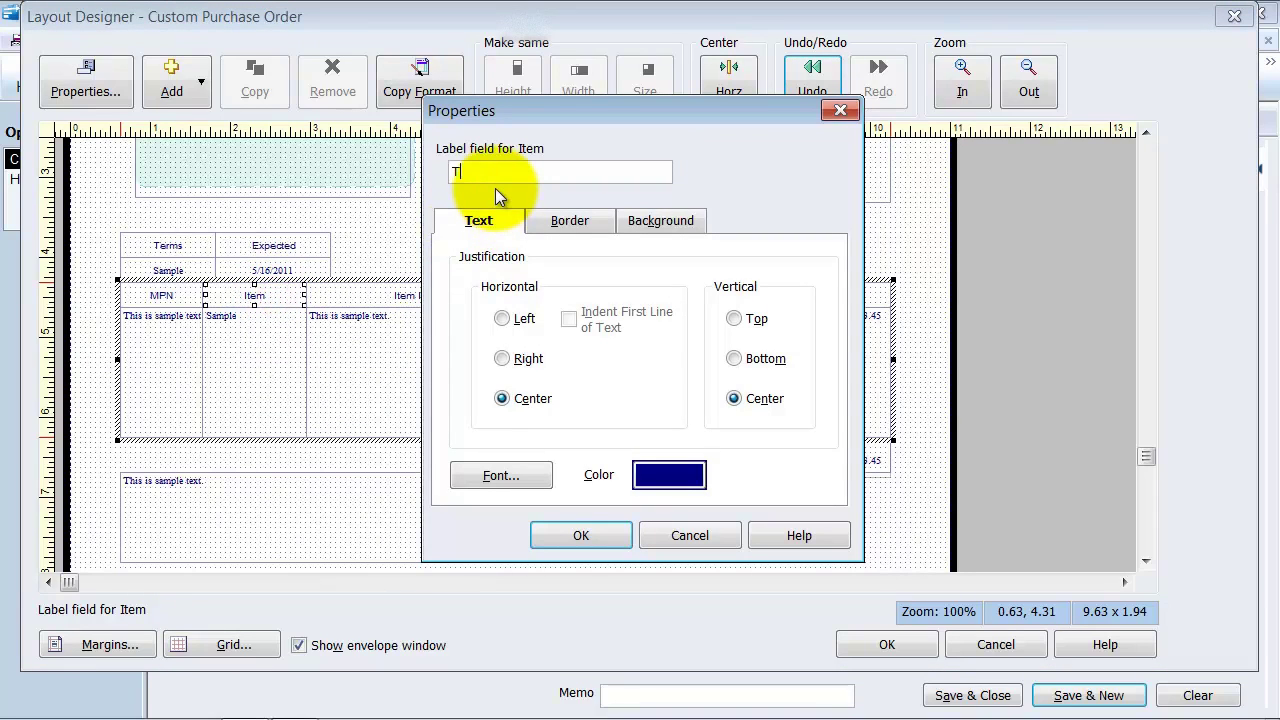
{"action": "type", "text": "Tools"}
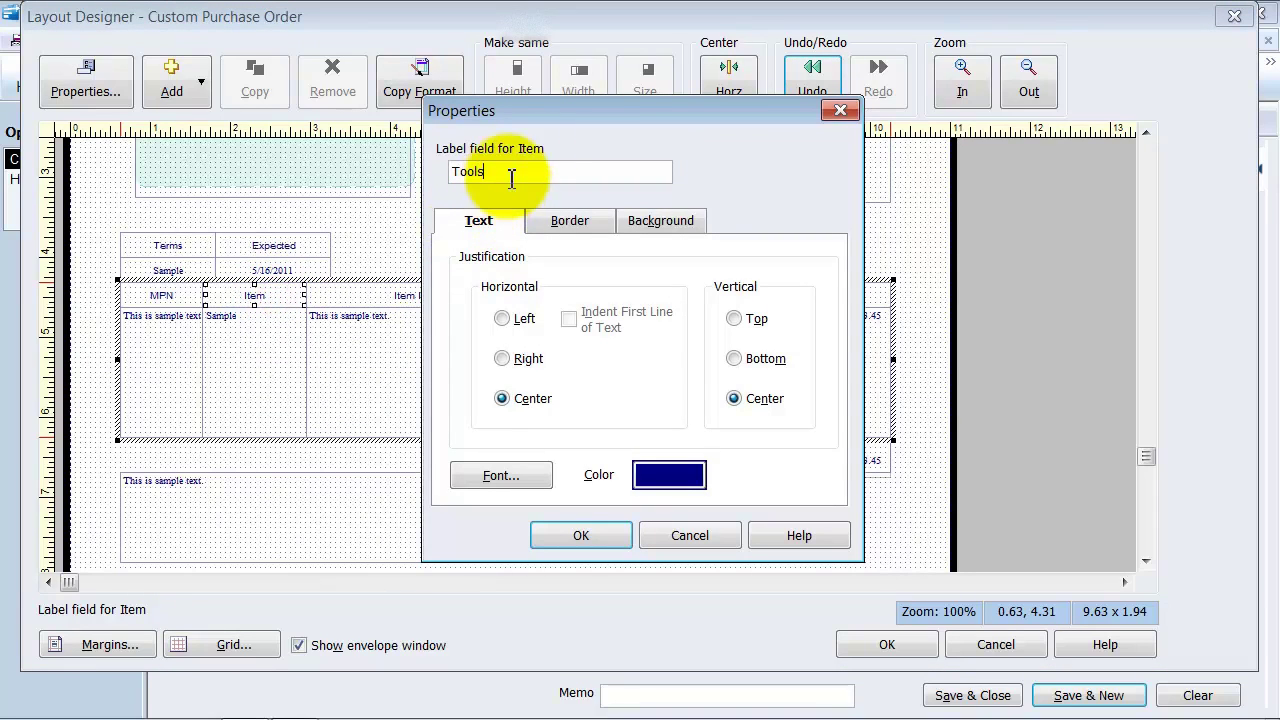
{"action": "left_click", "coordinate": [581, 536]}
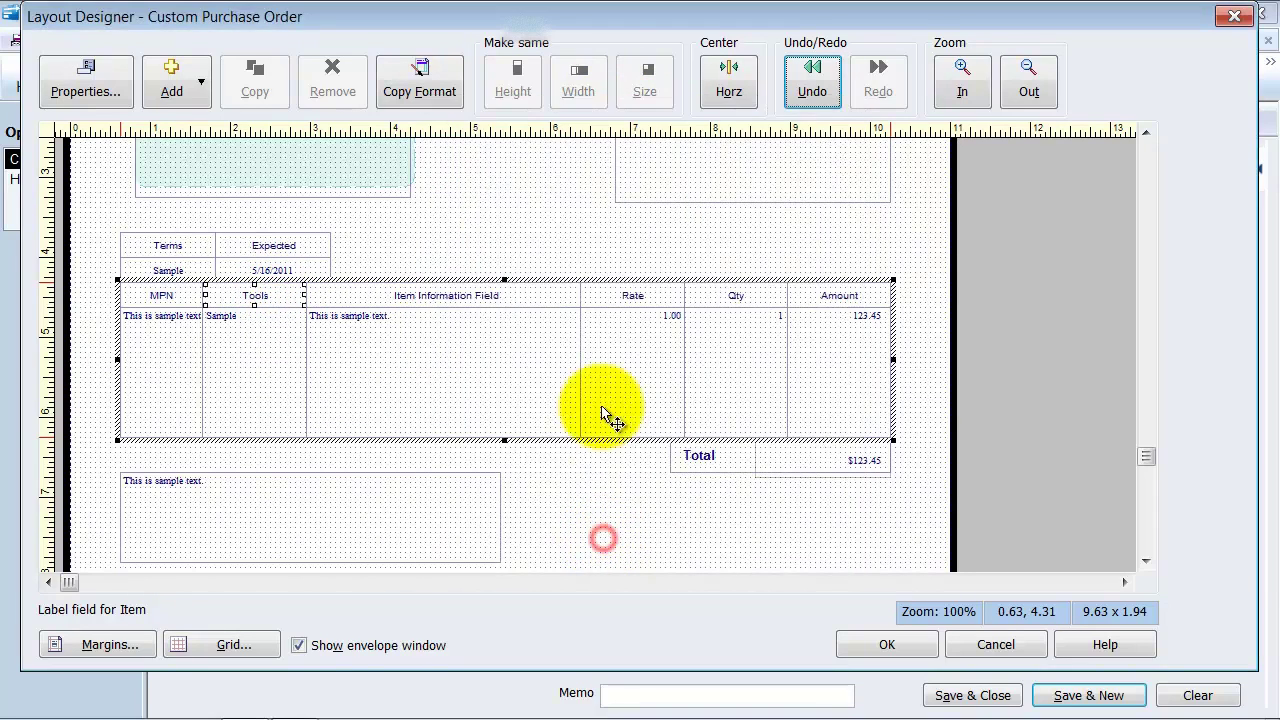
Rename the item table's MPN column label to "Part #".
{"action": "double_click", "coordinate": [181, 298]}
{"action": "type", "text": "Par"}
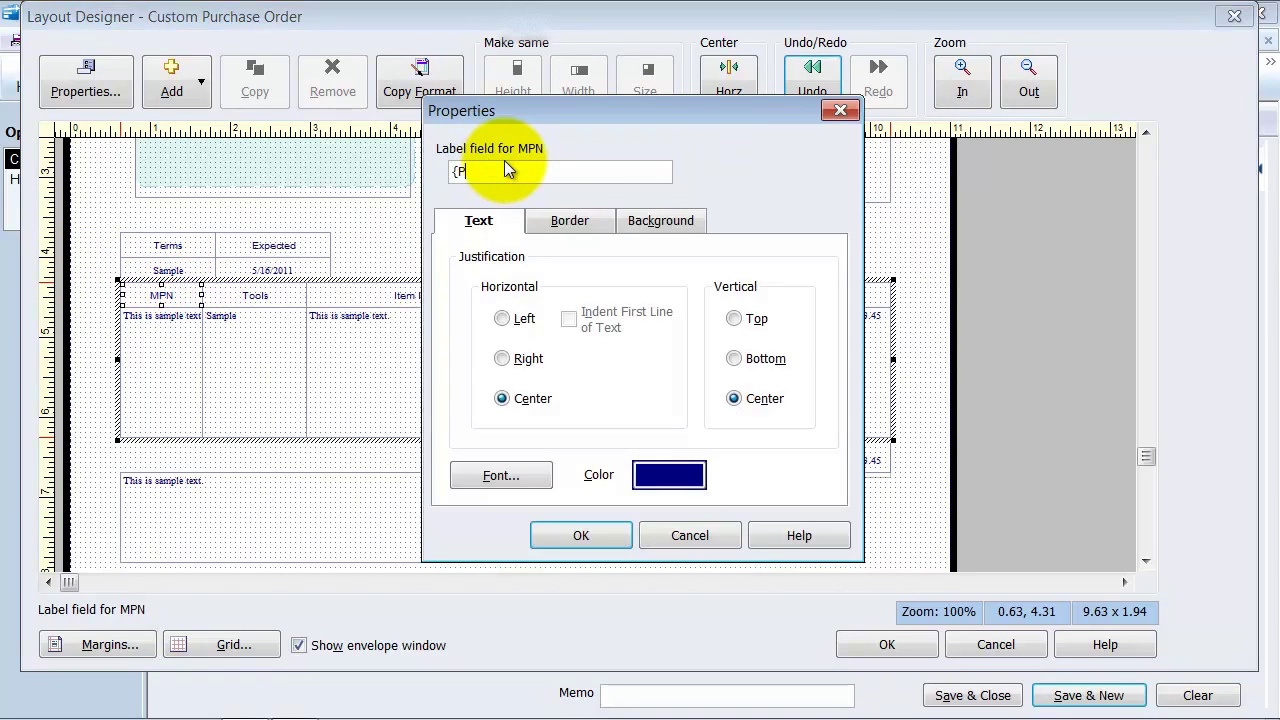
{"action": "type", "text": "t #"}
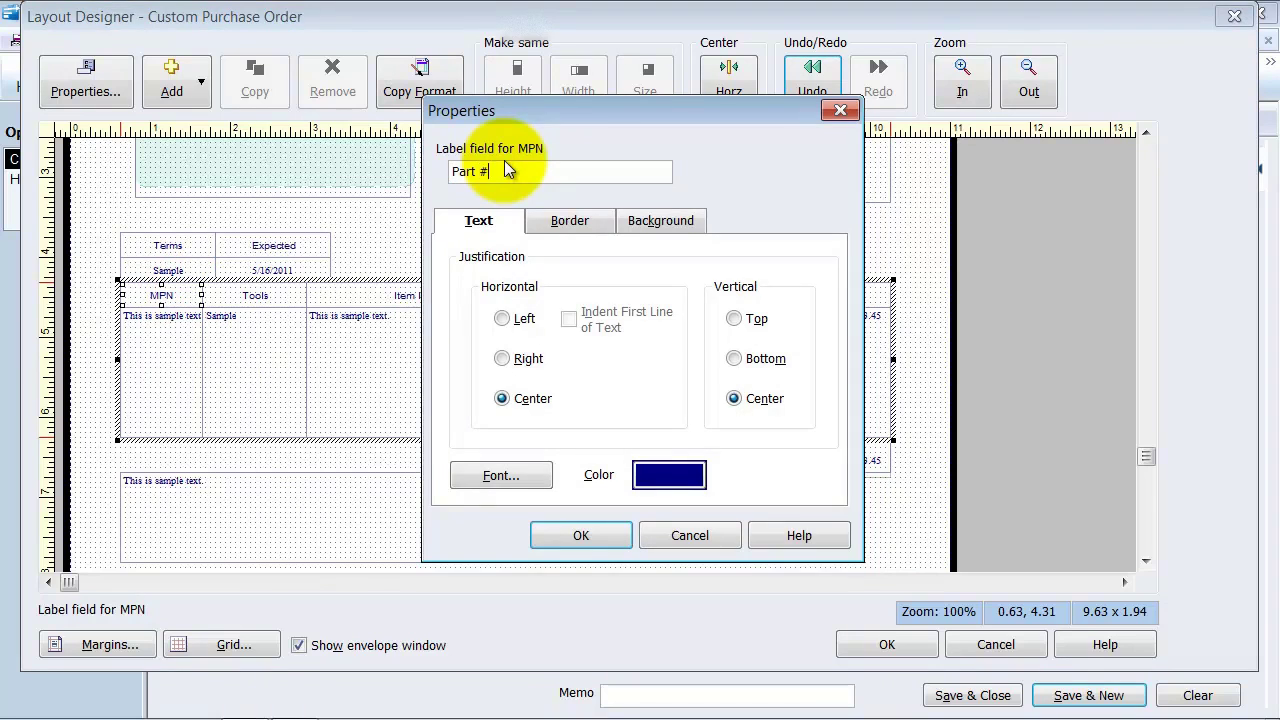
{"action": "left_click", "coordinate": [600, 547]}
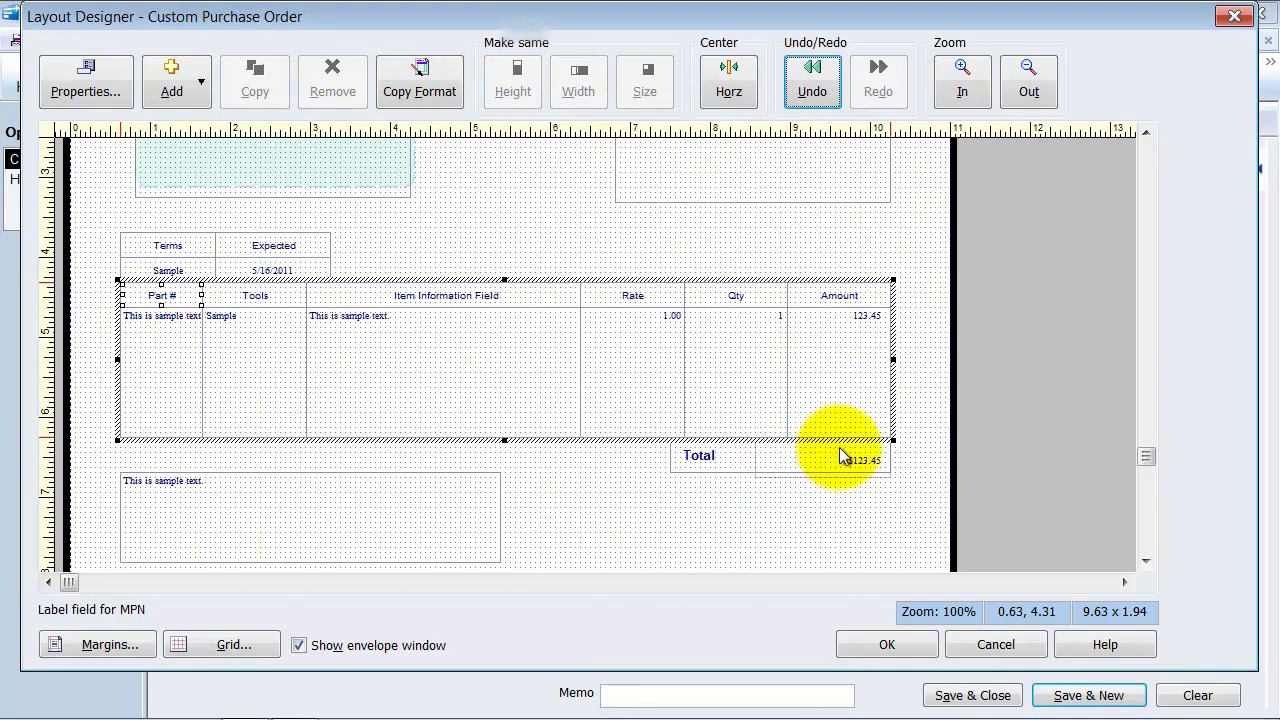
Move the Total label and its amount field lower, leaving a gap beneath the item table.
{"action": "left_click", "coordinate": [721, 455]}
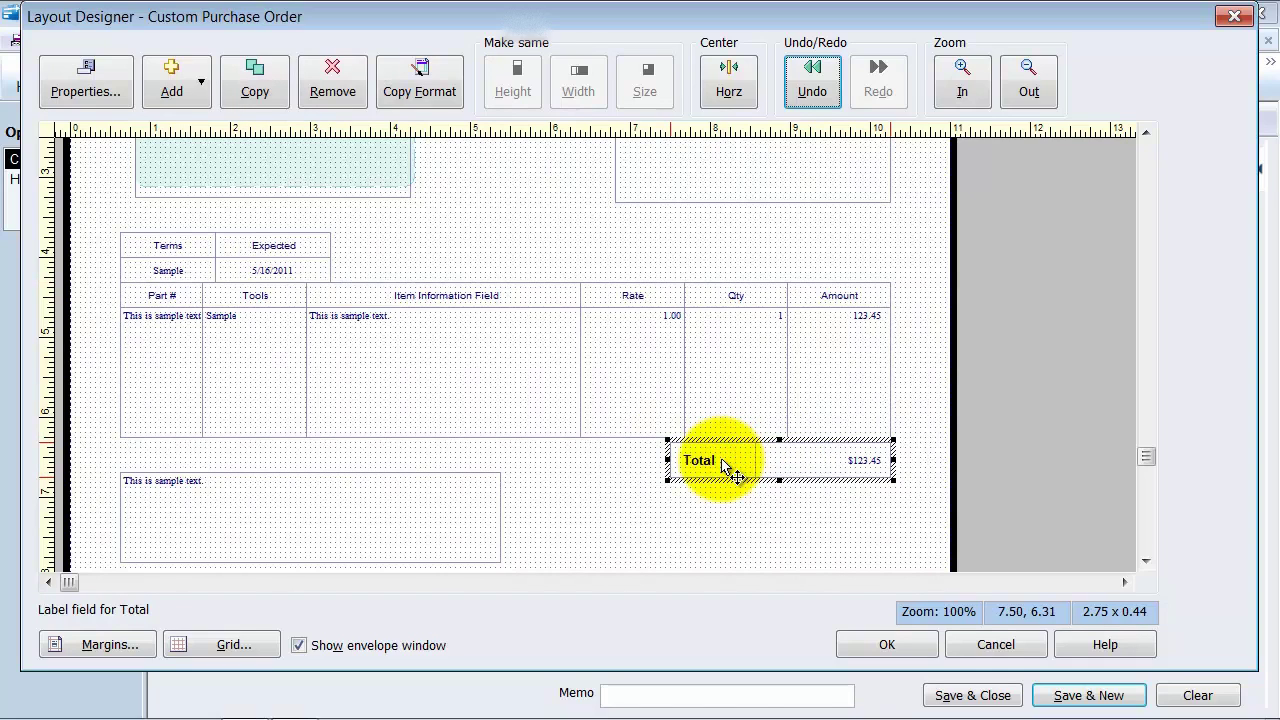
{"action": "left_click_drag", "start_coordinate": [722, 462], "coordinate": [737, 527]}
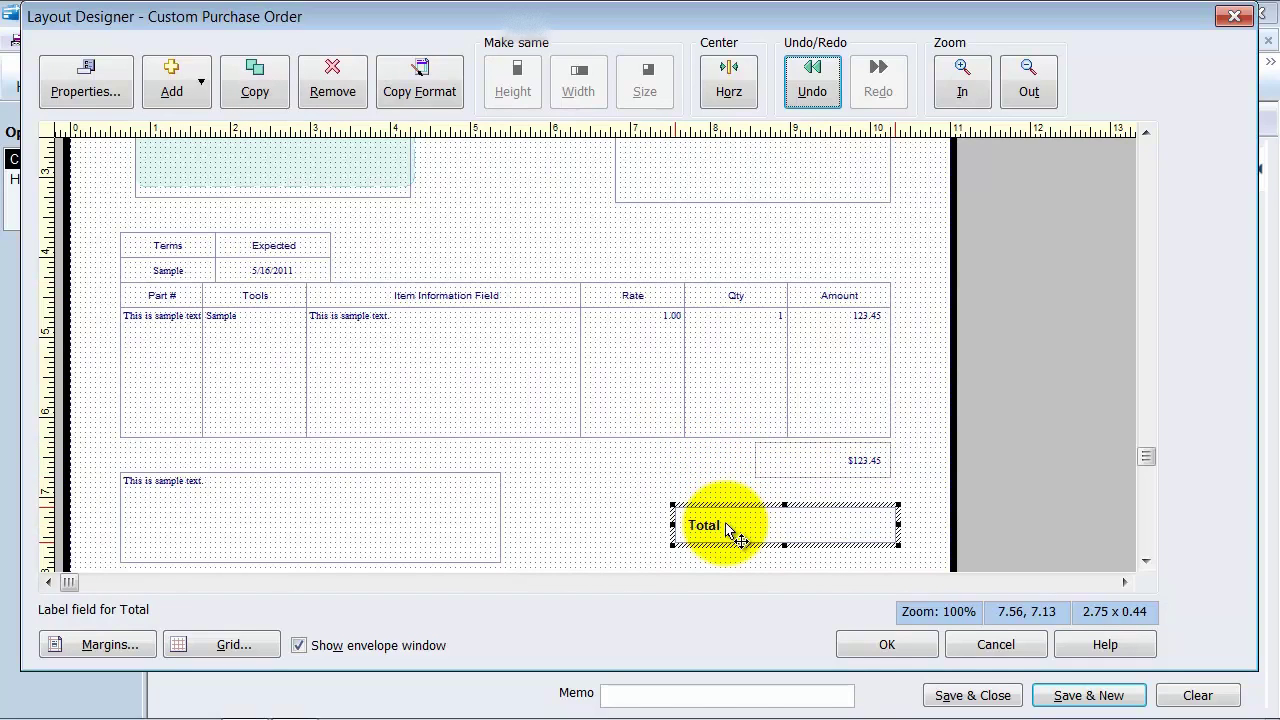
{"action": "left_click_drag", "start_coordinate": [828, 462], "coordinate": [834, 521]}
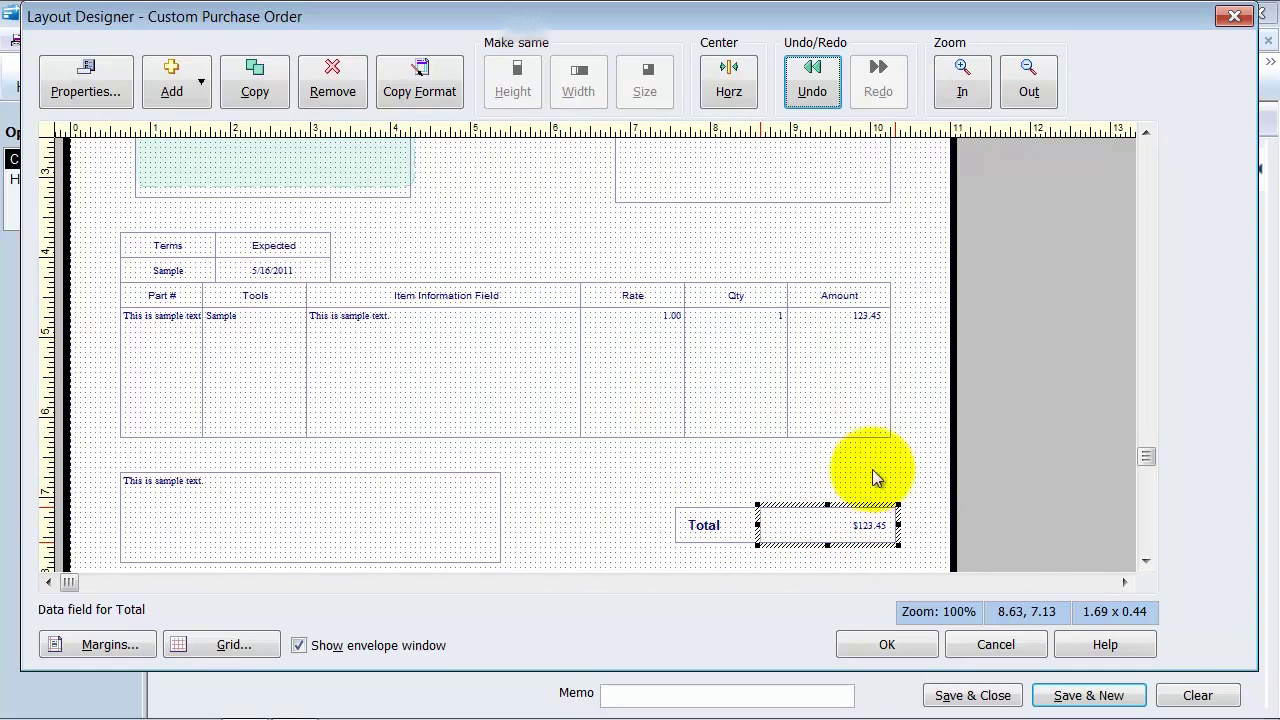
Add the Vendor Tax ID data field to the form and select its label.
{"action": "left_click", "coordinate": [174, 74]}
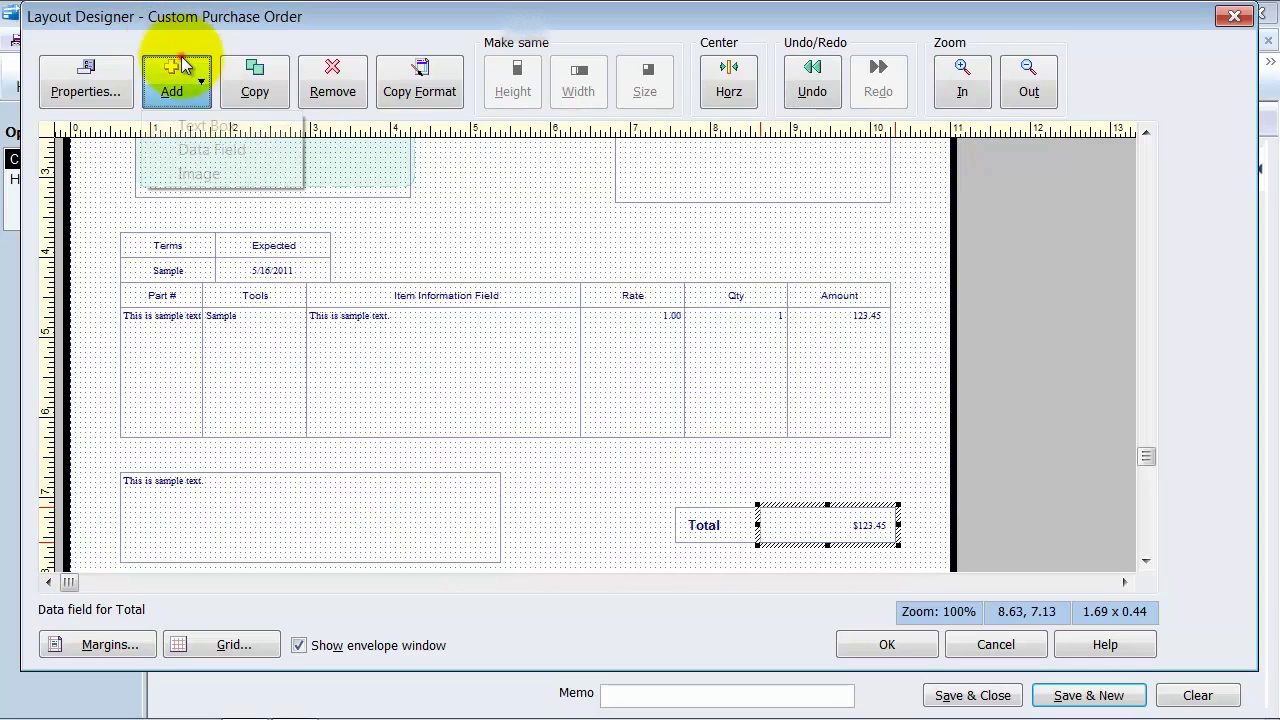
{"action": "left_click", "coordinate": [197, 150]}
{"action": "left_click_drag", "start_coordinate": [597, 226], "coordinate": [603, 345]}
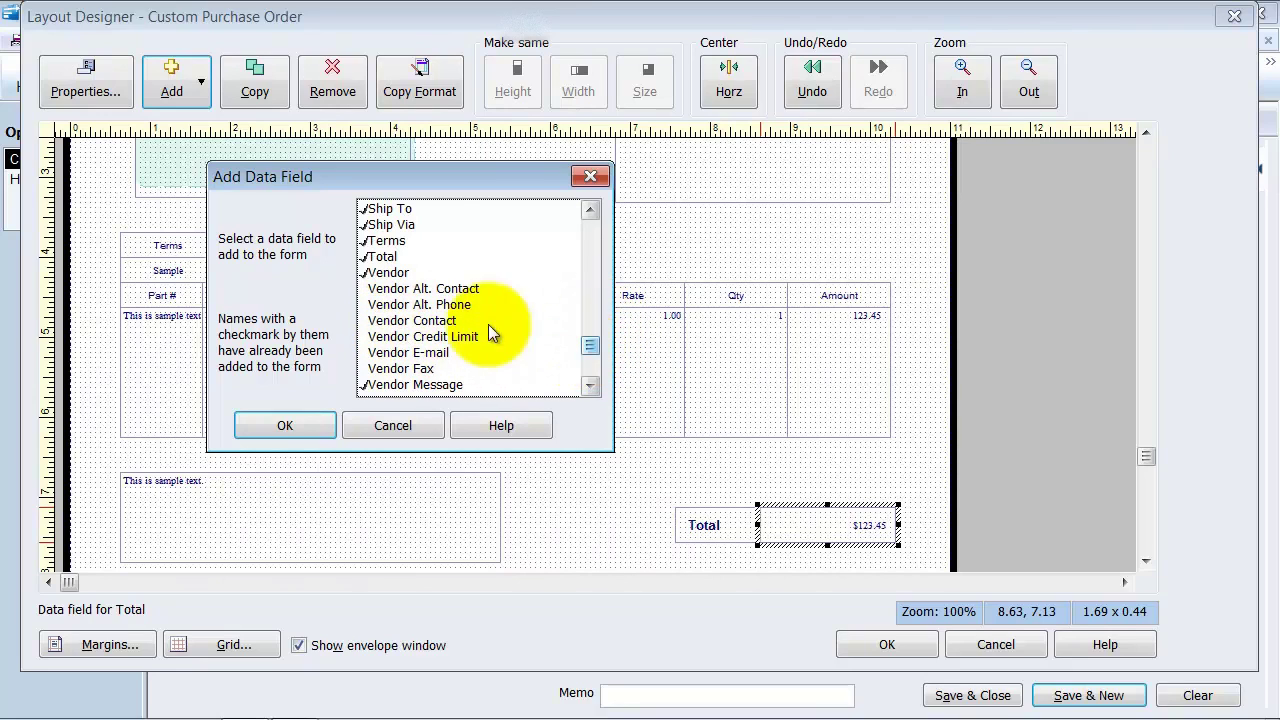
{"action": "left_click_drag", "start_coordinate": [606, 343], "coordinate": [595, 377]}
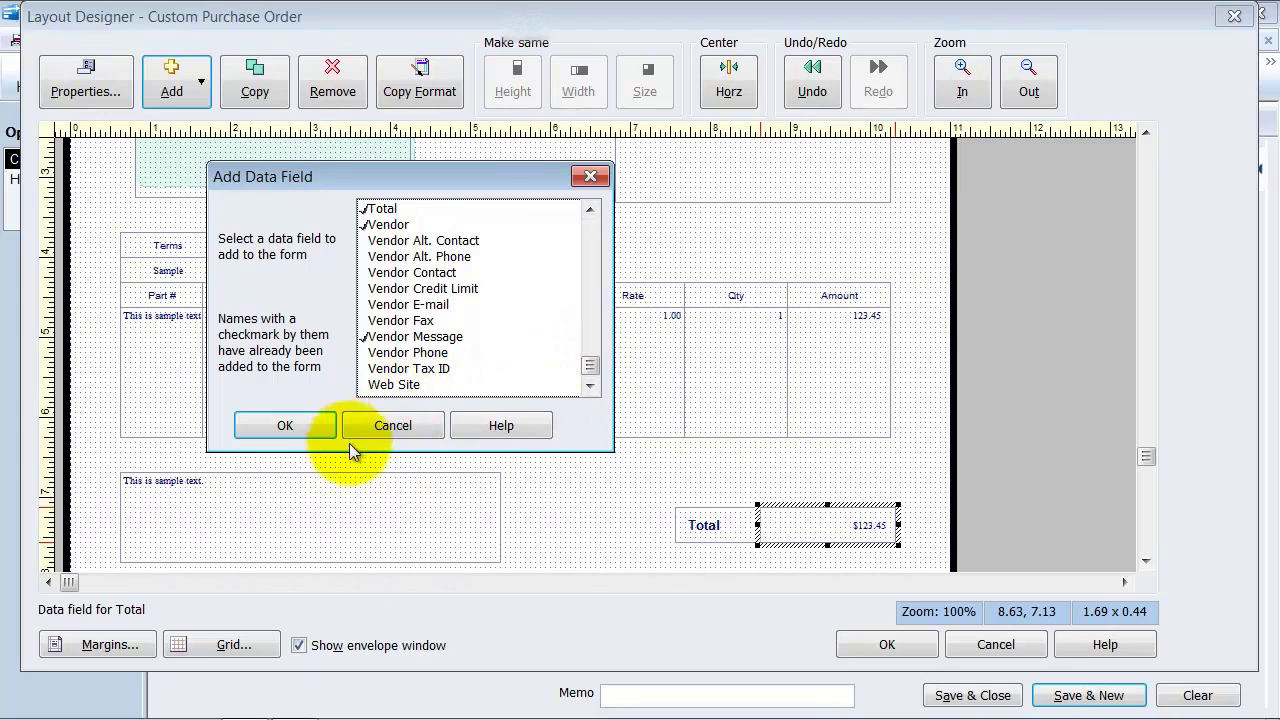
{"action": "left_click", "coordinate": [292, 433]}
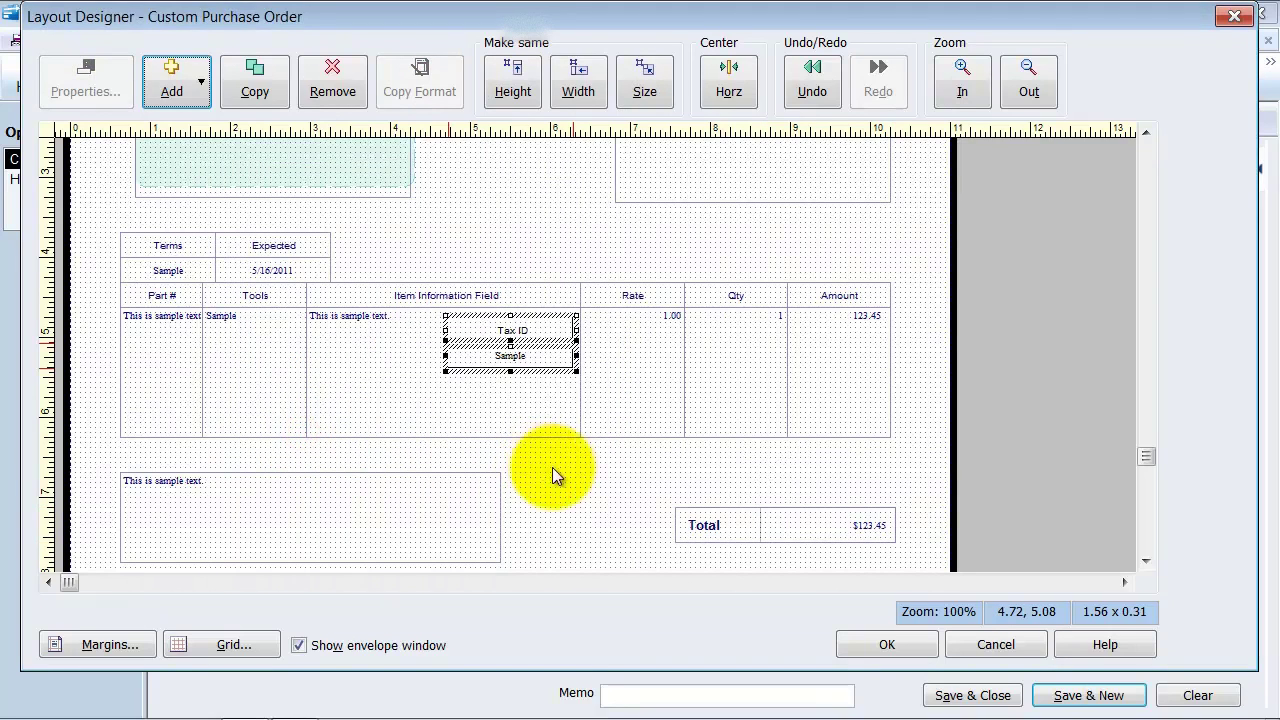
{"action": "left_click", "coordinate": [514, 328]}
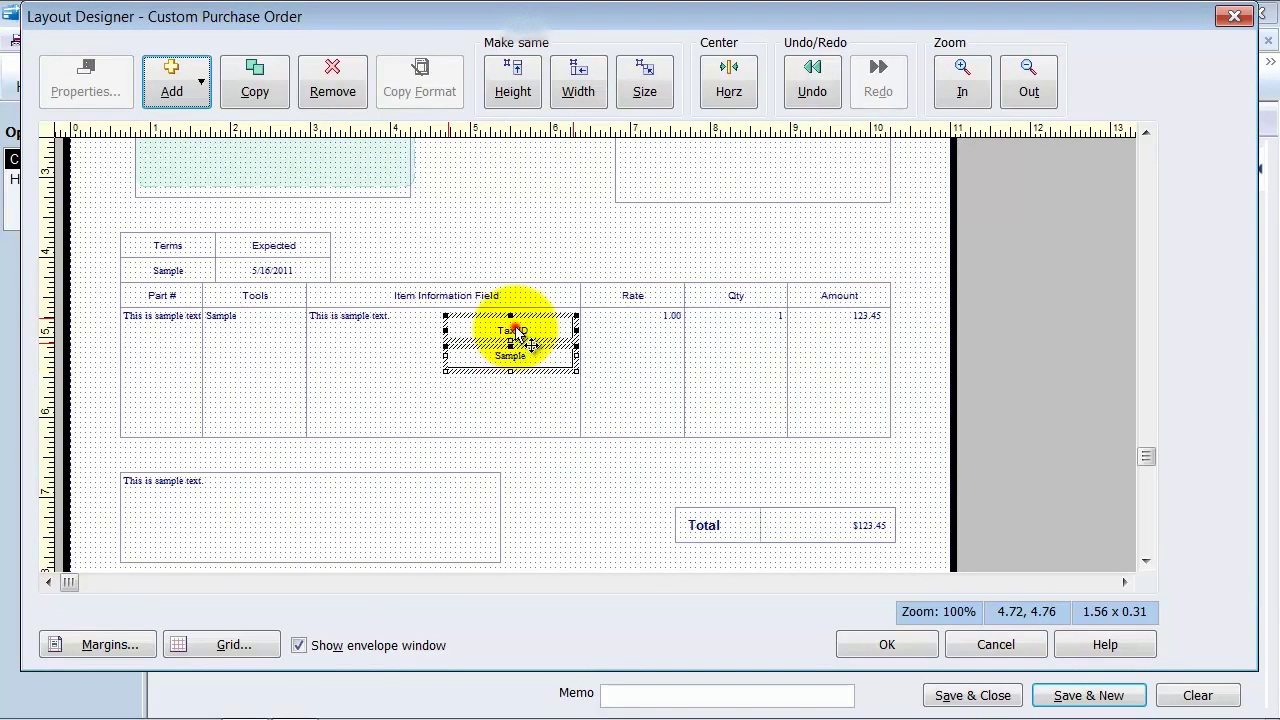
Remove the selected Tax ID label and its data field from the item table area.
{"action": "left_click", "coordinate": [314, 87]}
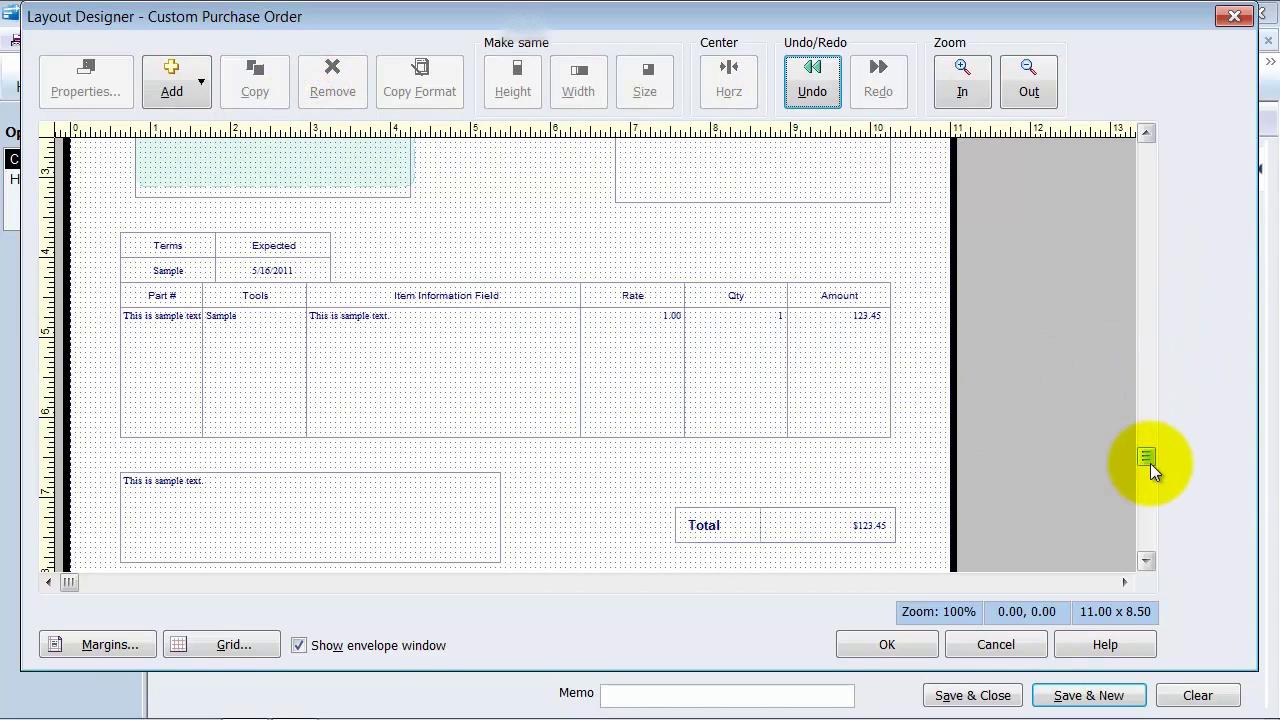
{"action": "left_click_drag", "start_coordinate": [1148, 460], "coordinate": [1151, 511]}
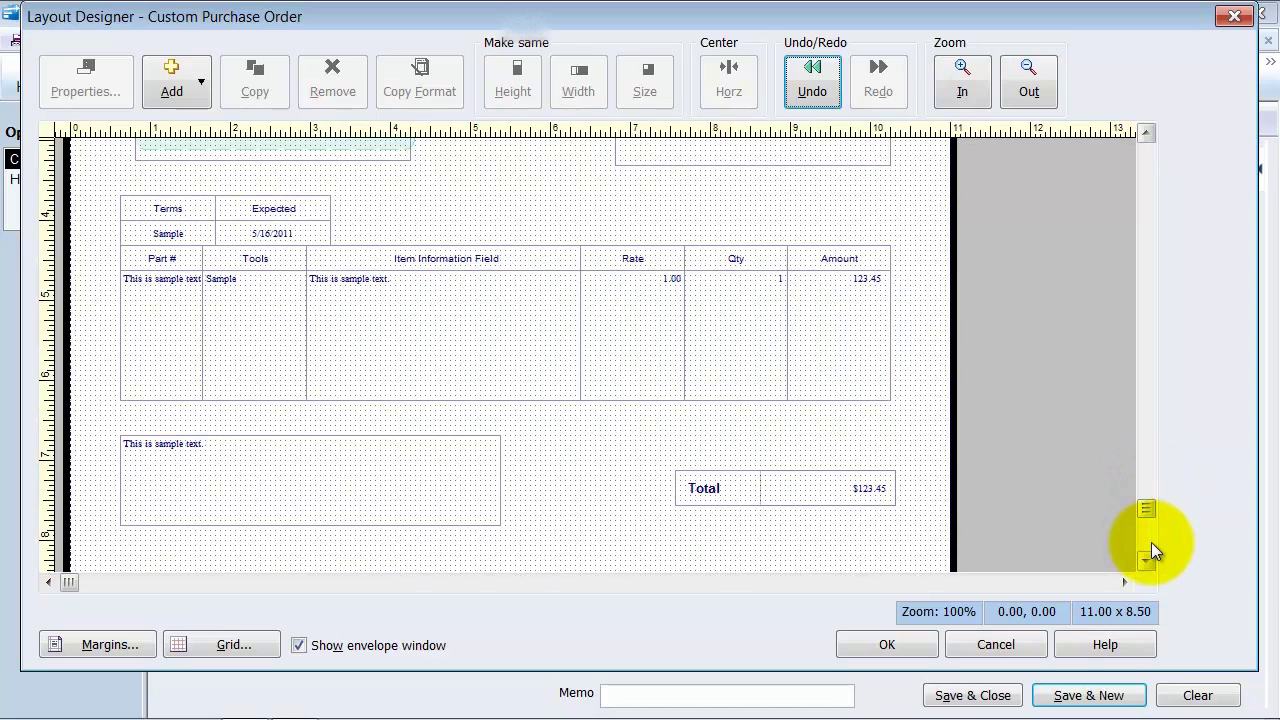
{"action": "left_click", "coordinate": [816, 98]}
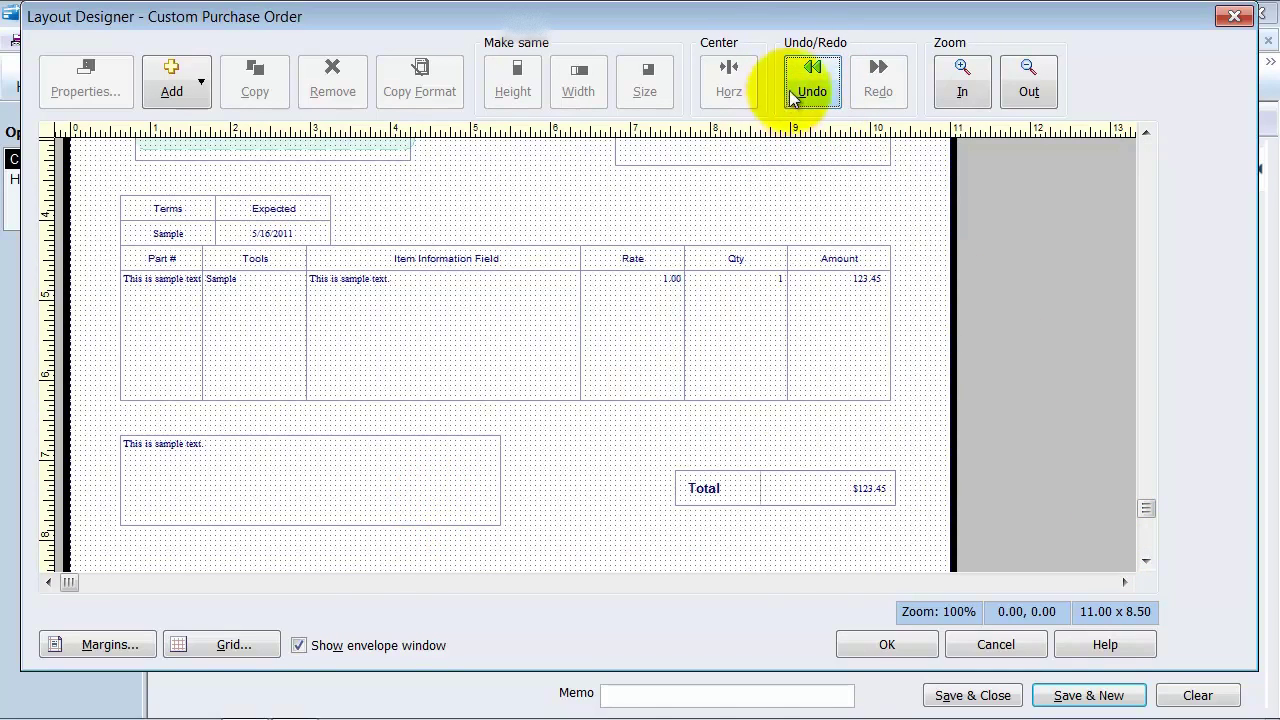
Remove the Vendor Message data field beneath the item table from the purchase order layout.
{"action": "left_click", "coordinate": [349, 510]}
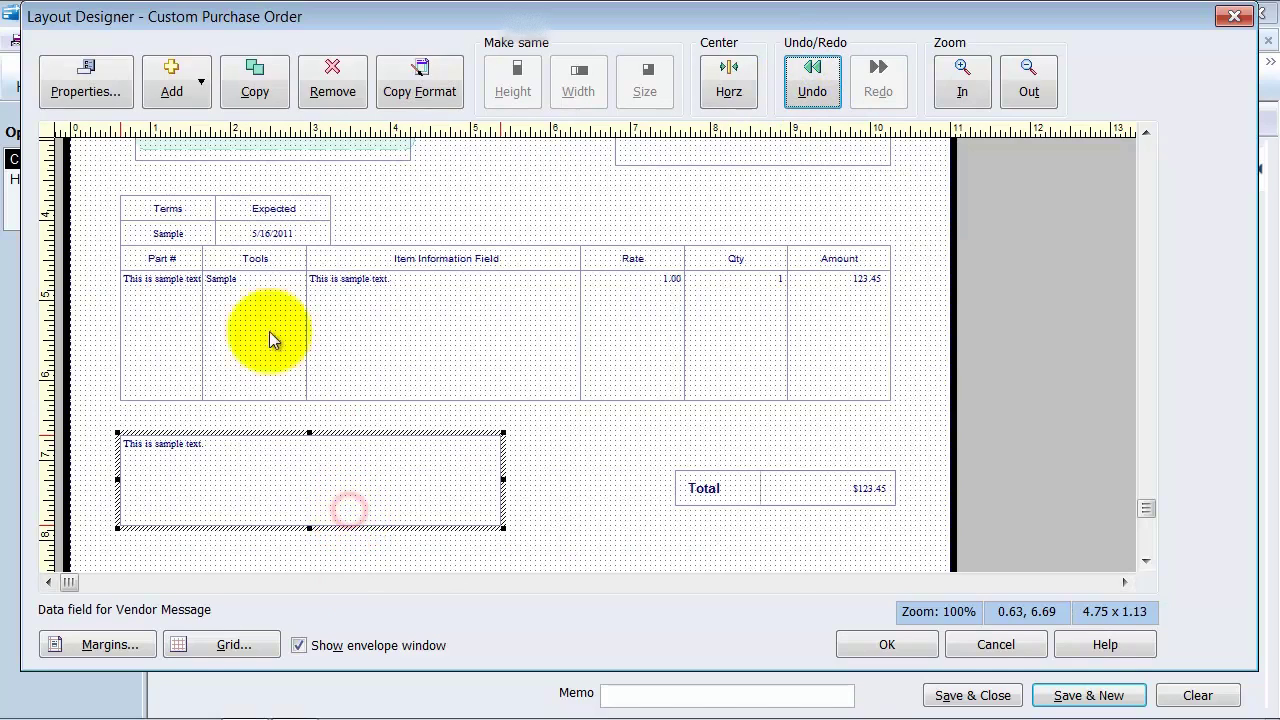
{"action": "left_click", "coordinate": [330, 68]}
{"action": "left_click", "coordinate": [227, 521]}
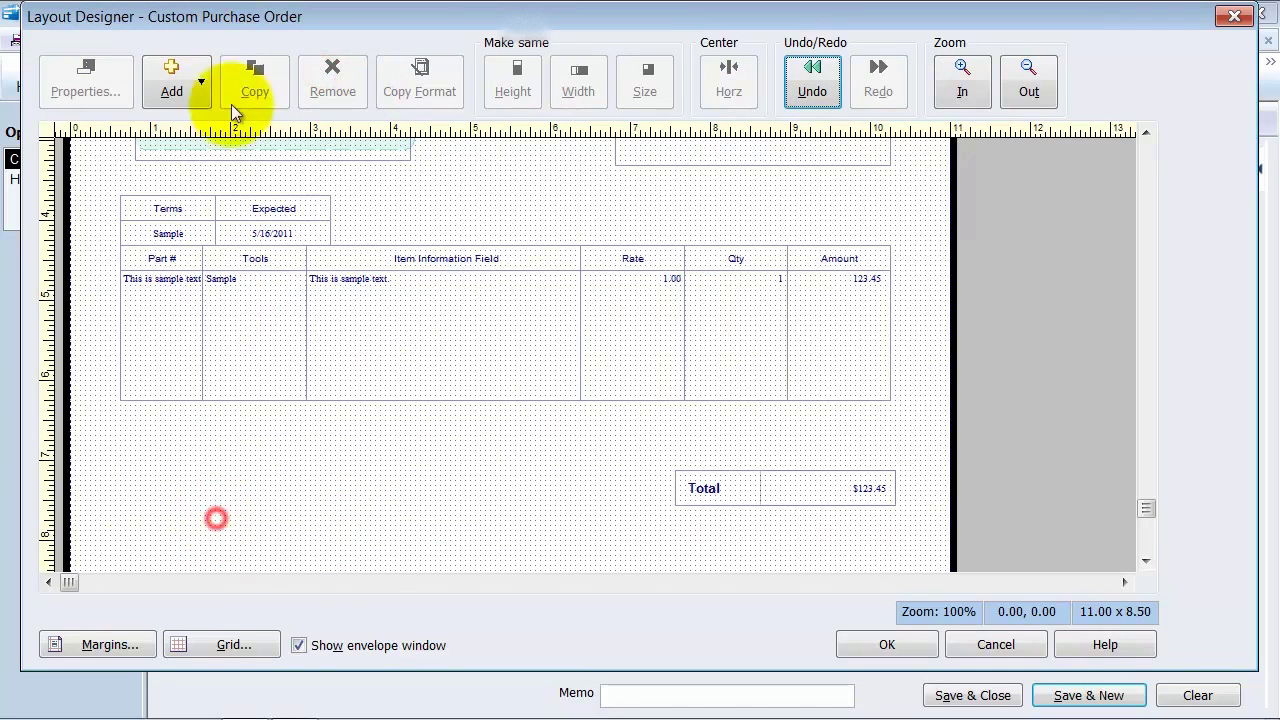
Examine the text, border and background options for a new text box, then dismiss them without adding a box.
{"action": "left_click", "coordinate": [196, 88]}
{"action": "left_click", "coordinate": [192, 118]}
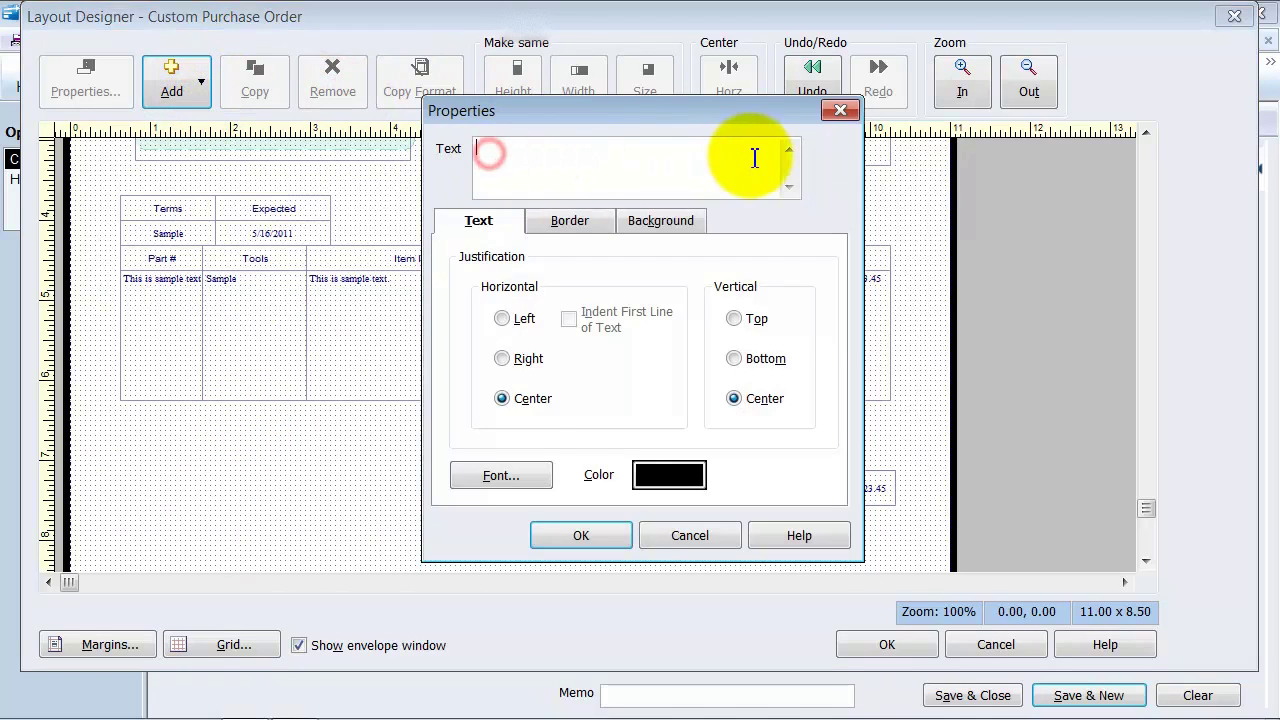
{"action": "left_click", "coordinate": [549, 166]}
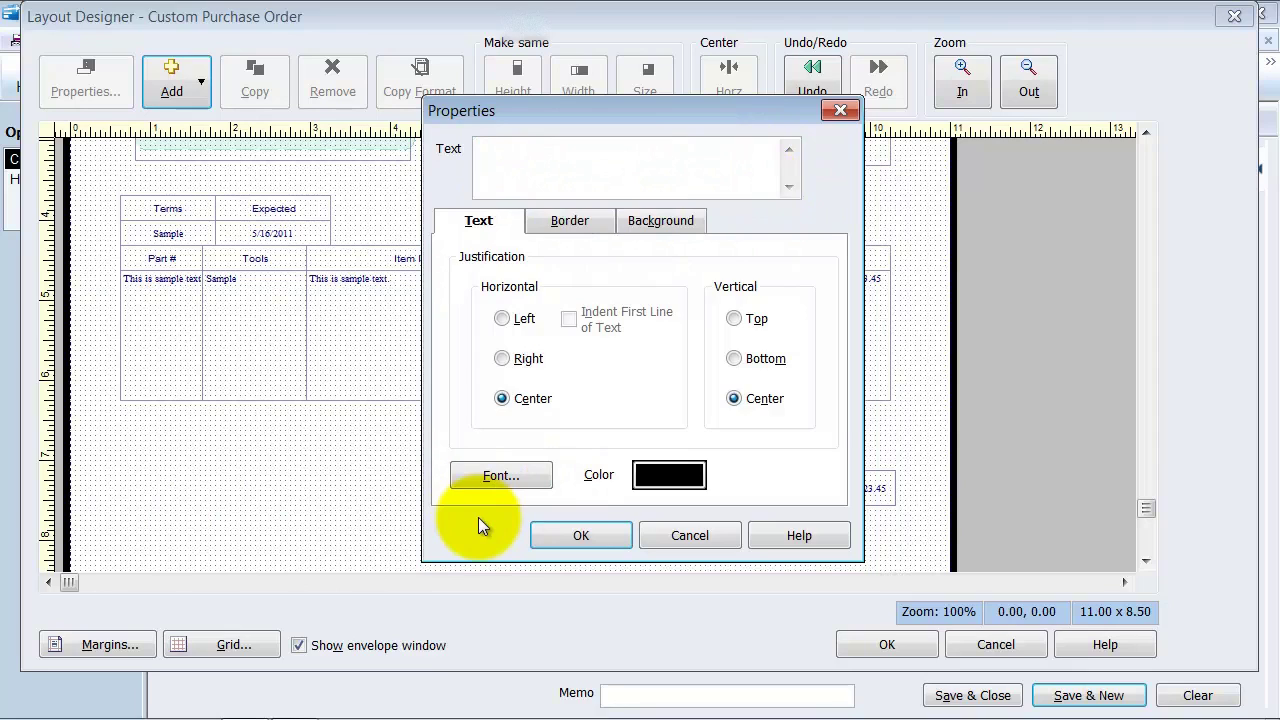
{"action": "left_click", "coordinate": [562, 220]}
{"action": "left_click", "coordinate": [640, 224]}
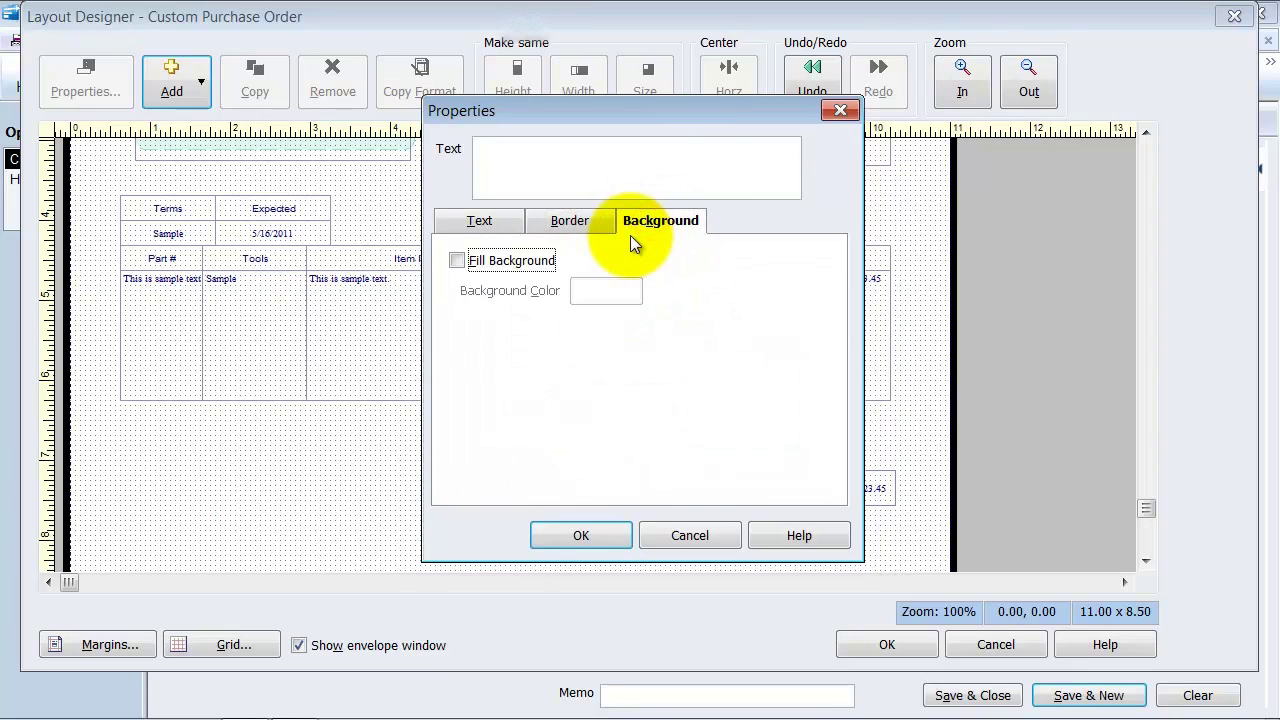
{"action": "left_click", "coordinate": [515, 222]}
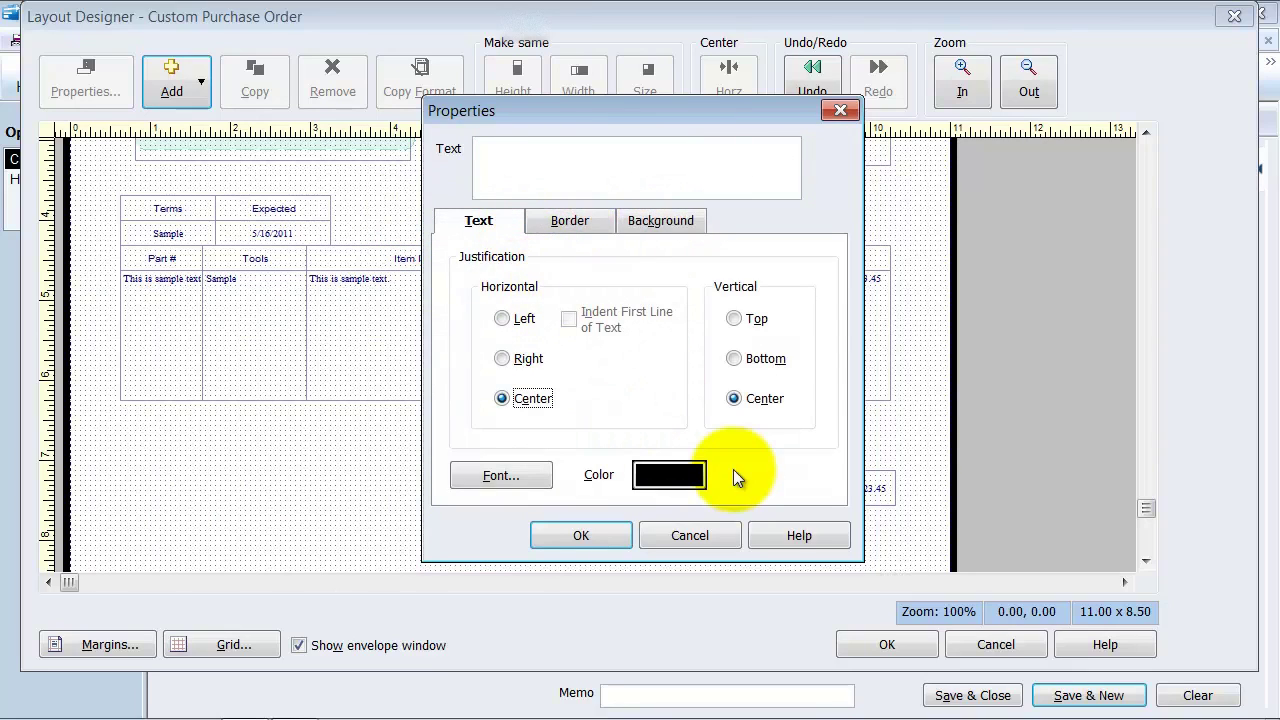
{"action": "left_click", "coordinate": [500, 160]}
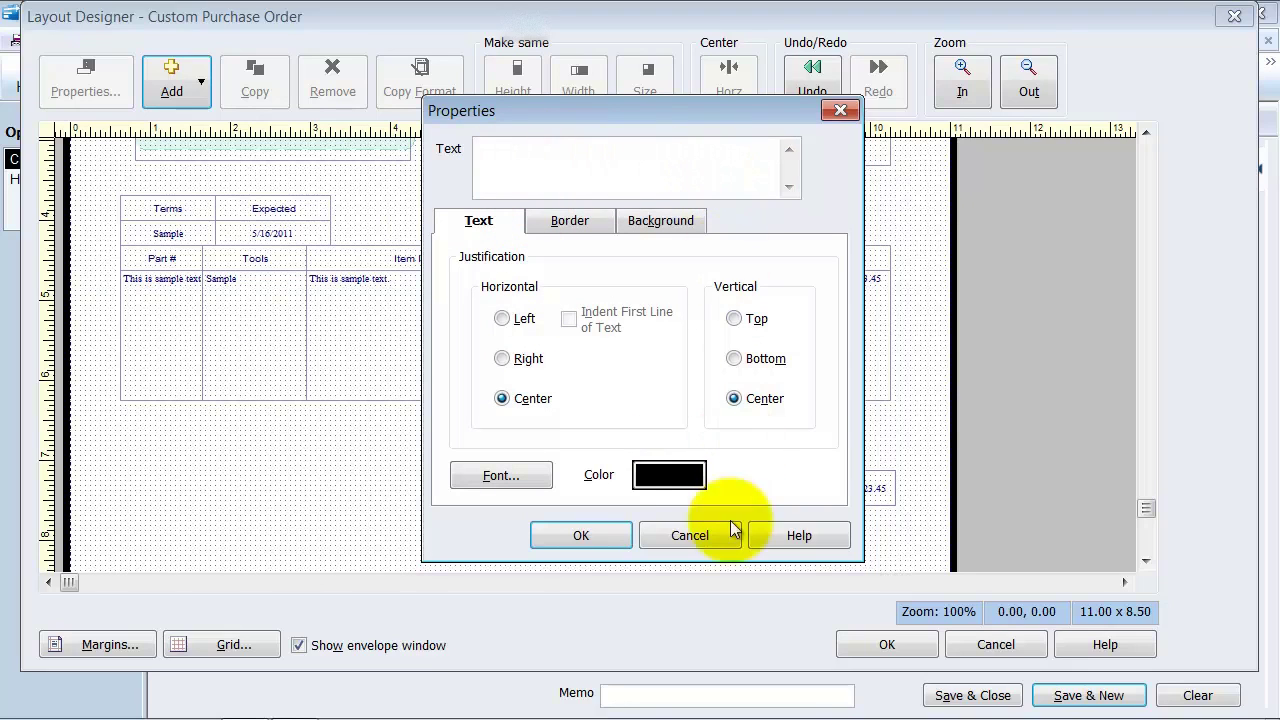
{"action": "left_click", "coordinate": [626, 534]}
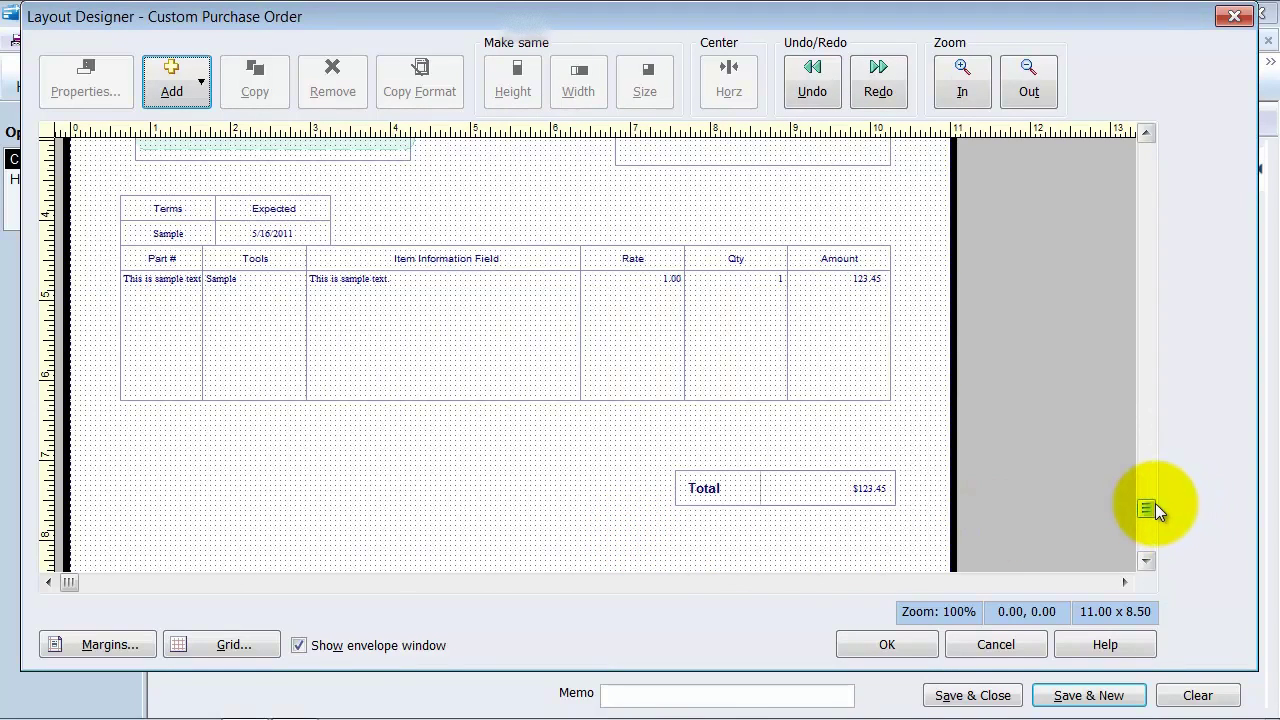
Accept the layout changes and open a print preview of the customized purchase order.
{"action": "left_click_drag", "start_coordinate": [1147, 508], "coordinate": [1155, 538]}
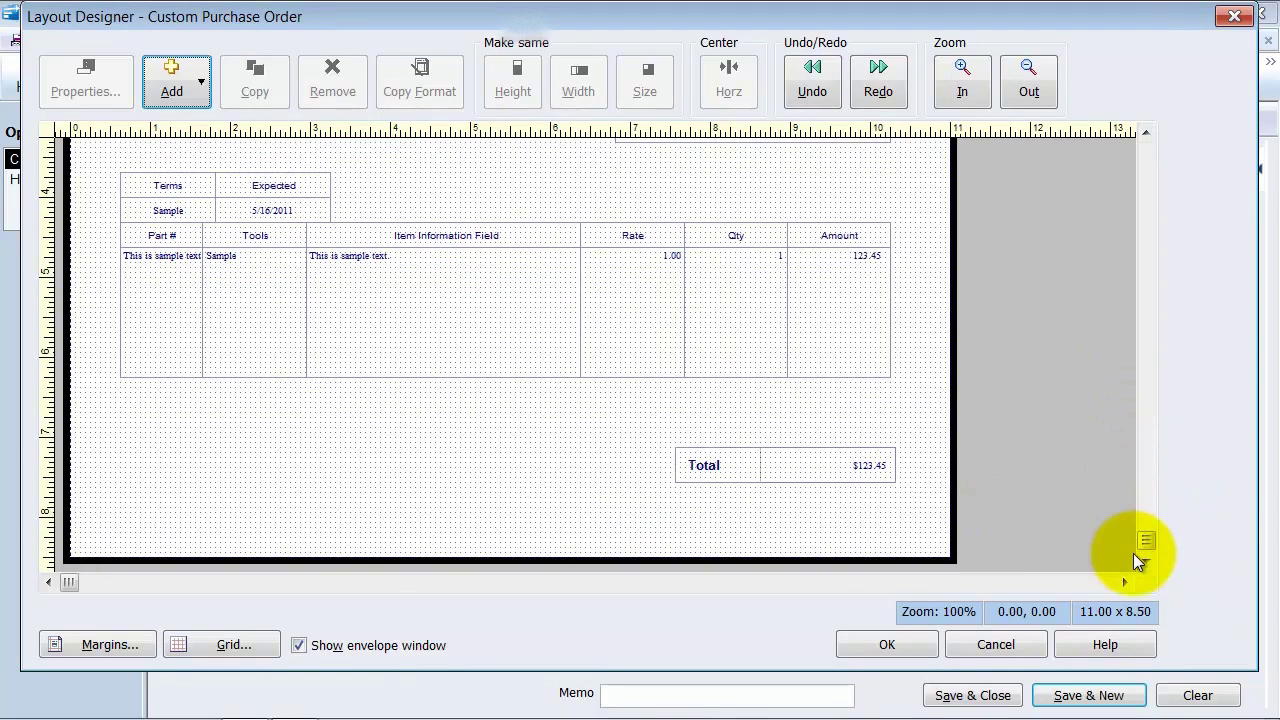
{"action": "left_click", "coordinate": [907, 649]}
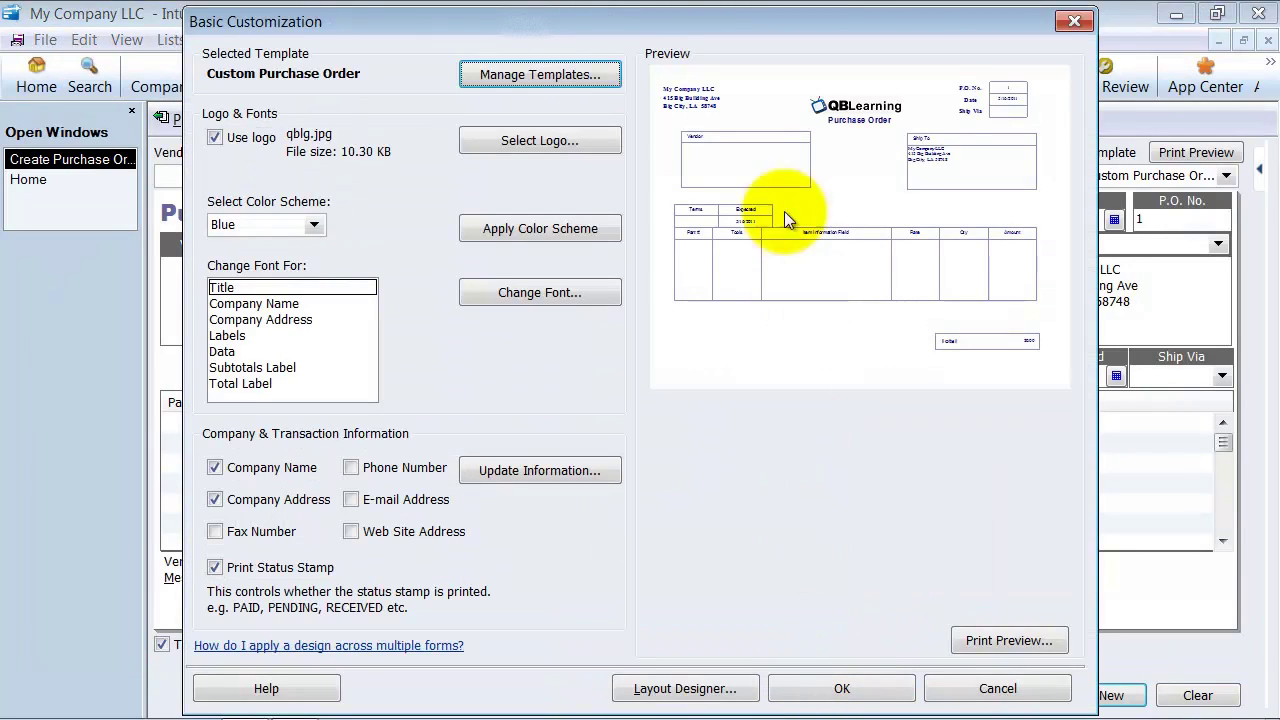
{"action": "left_click", "coordinate": [1026, 641]}
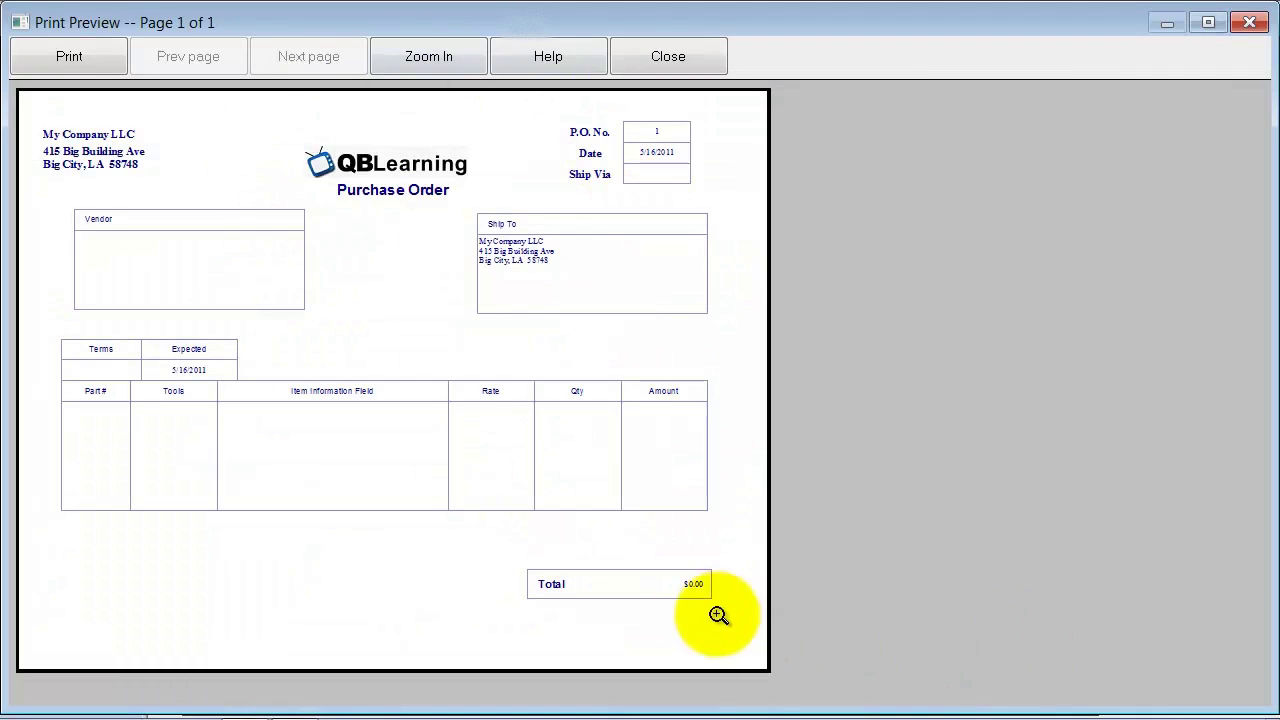